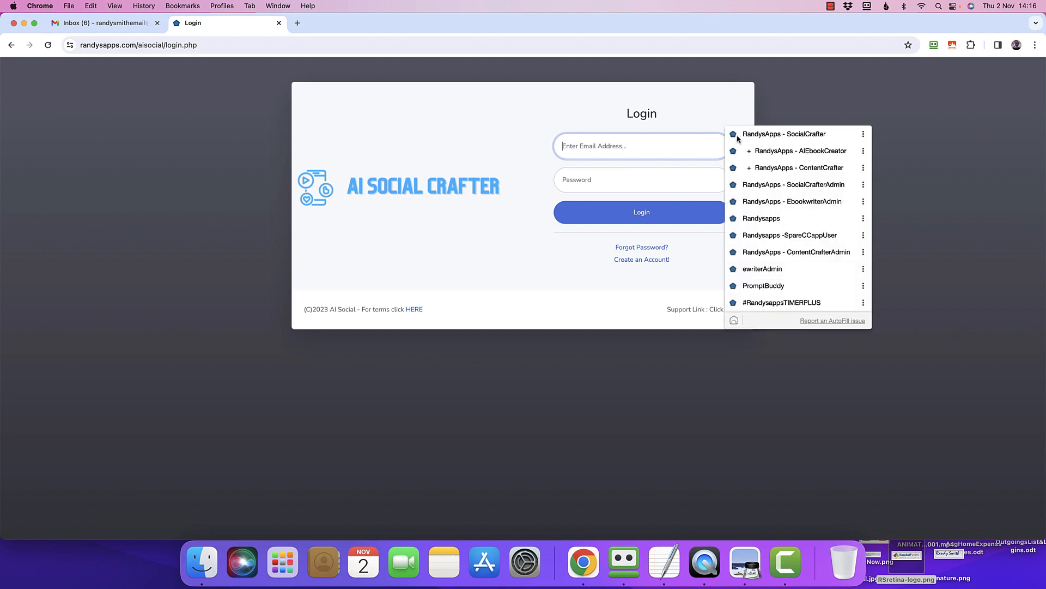
# Log in with the saved RandysApps - SocialCrafter login and look over the account settings page.
pyautogui.click(843, 137)
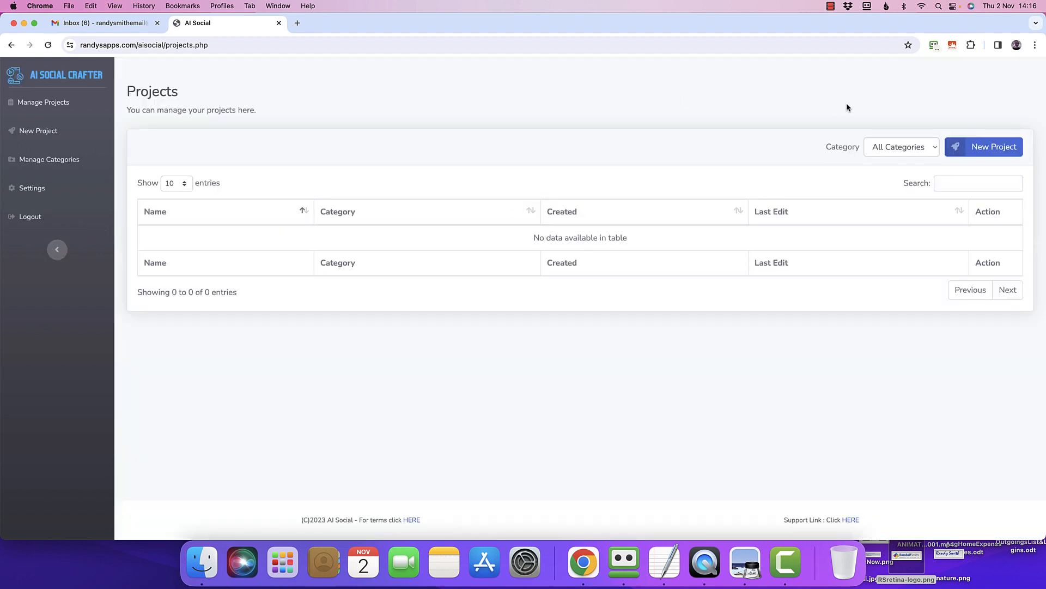
pyautogui.click(29, 189)
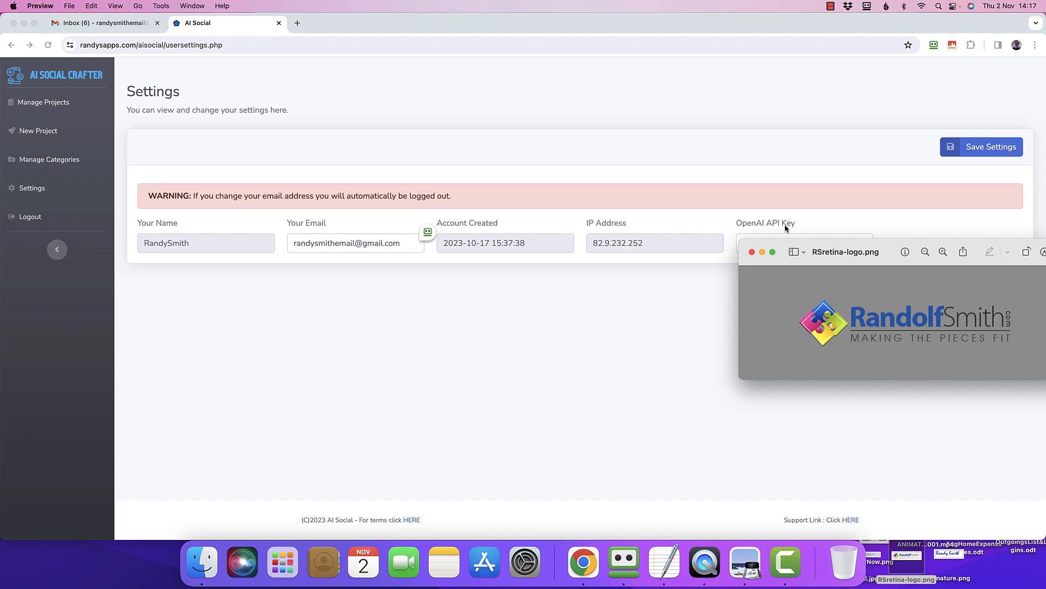
pyautogui.click(22, 112)
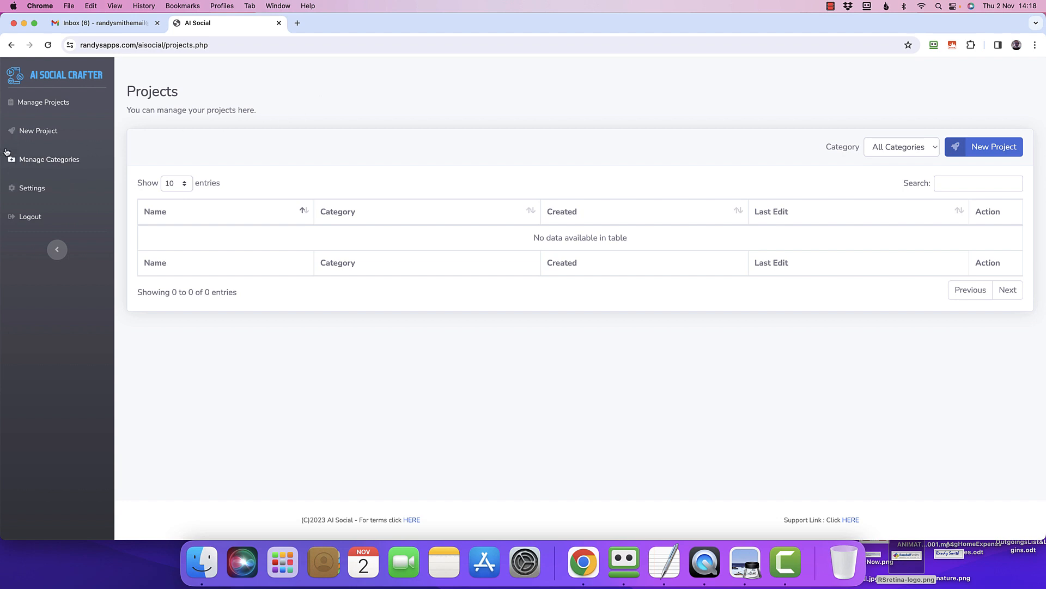
# Open a blank project form and examine the available languages and writing tones.
pyautogui.click(43, 134)
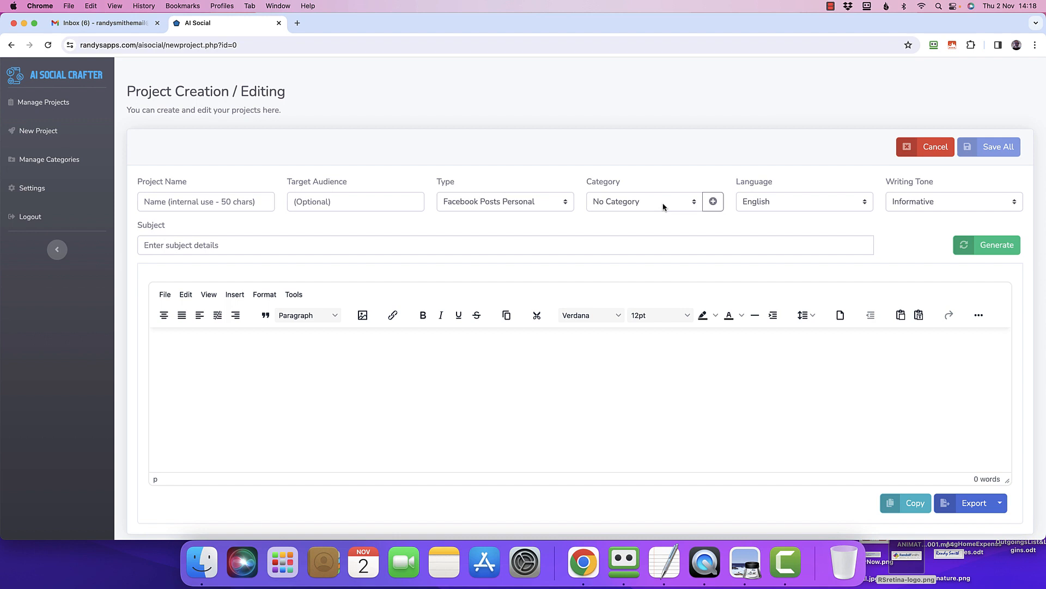
pyautogui.click(831, 207)
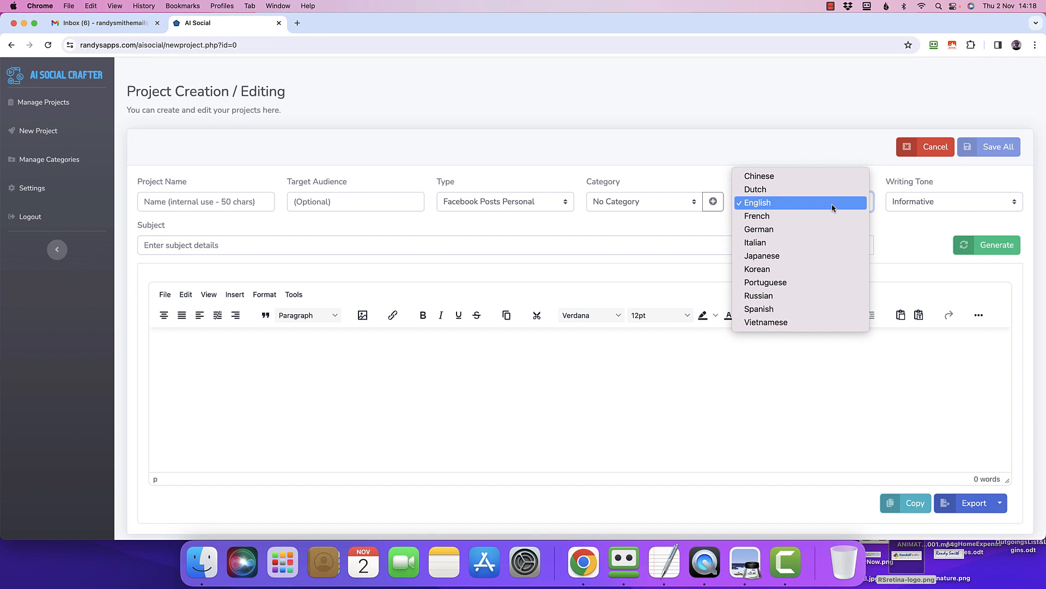
pyautogui.click(914, 205)
pyautogui.click(914, 205)
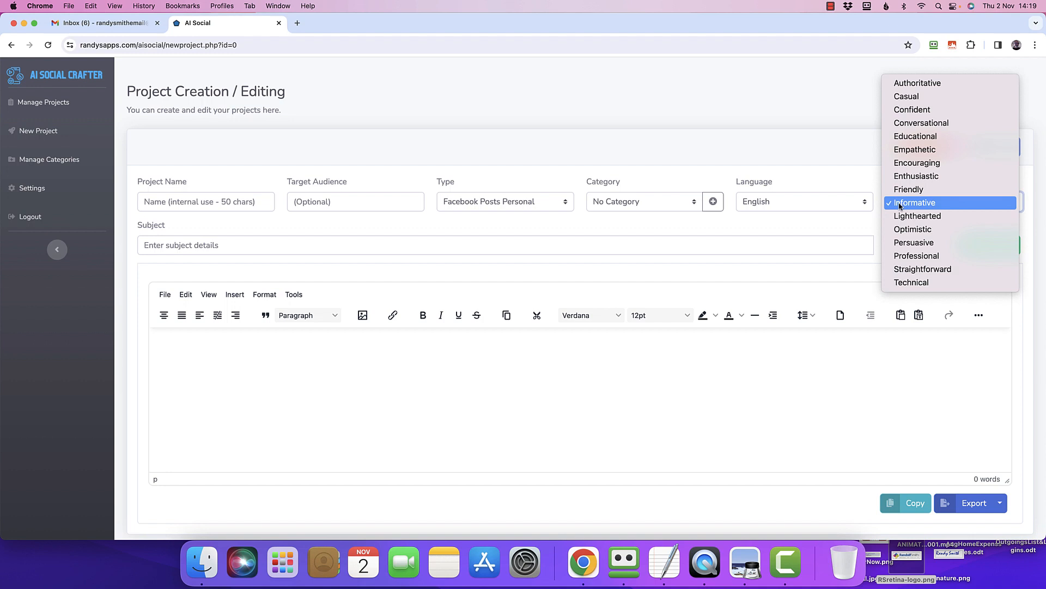
pyautogui.click(854, 225)
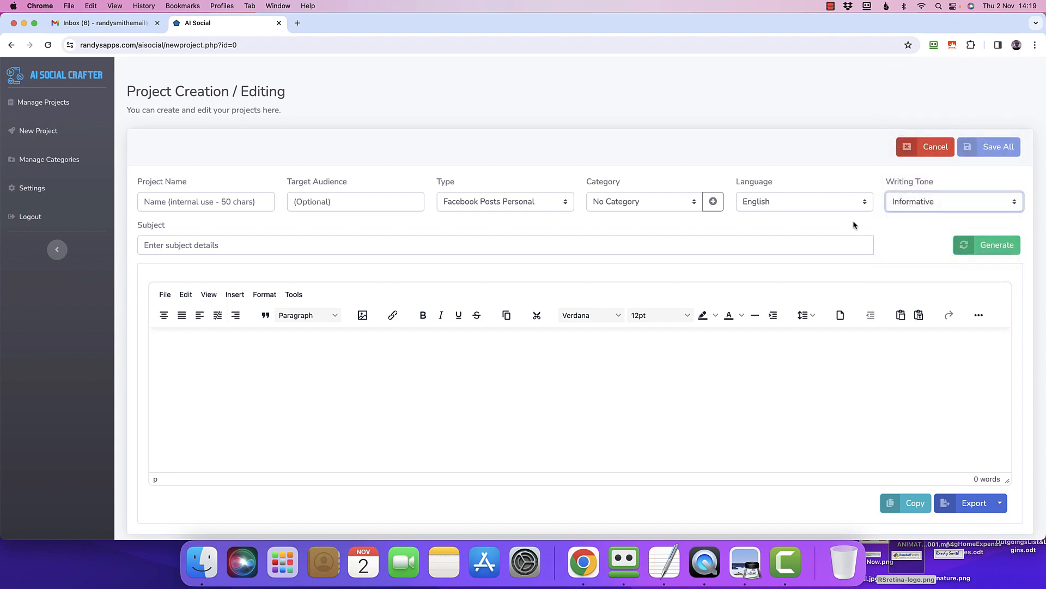
pyautogui.scroll(-1, 869, 220)
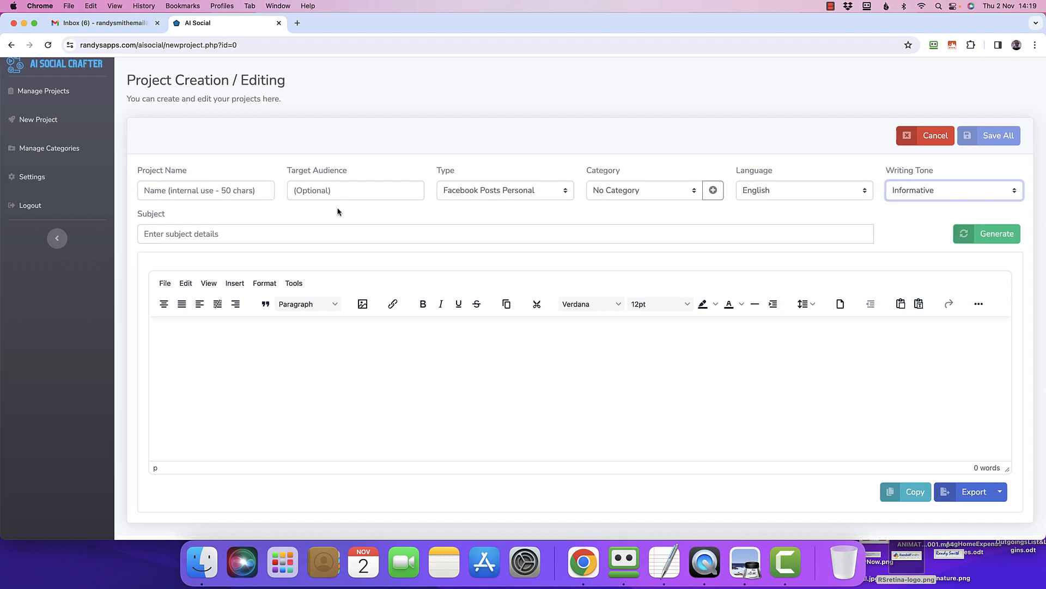
# Look through the full list of content types, from the Facebook options to the Reddit ones.
pyautogui.click(457, 194)
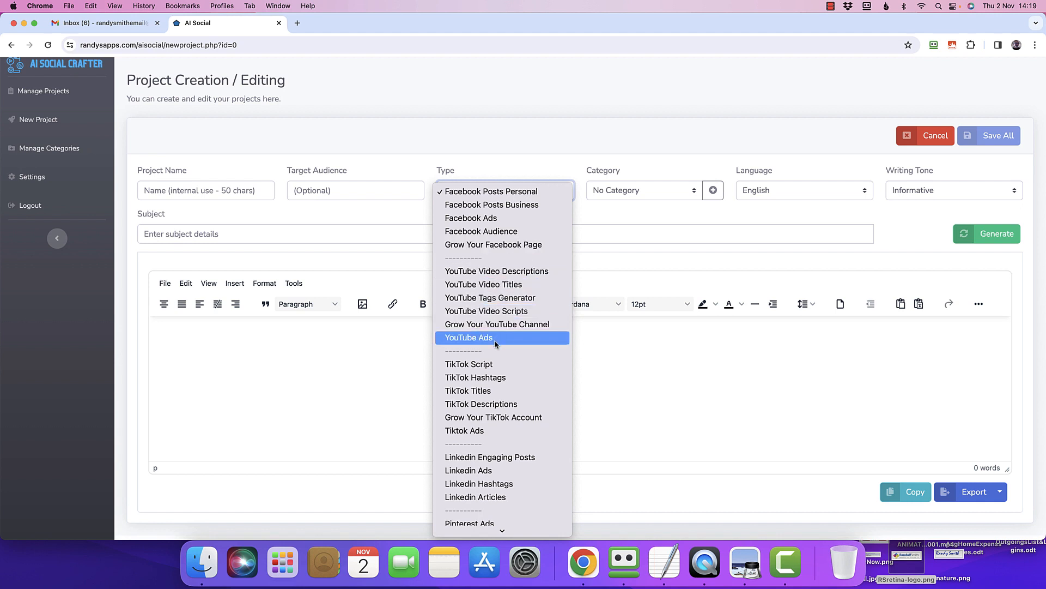
pyautogui.scroll(-5, 494, 418)
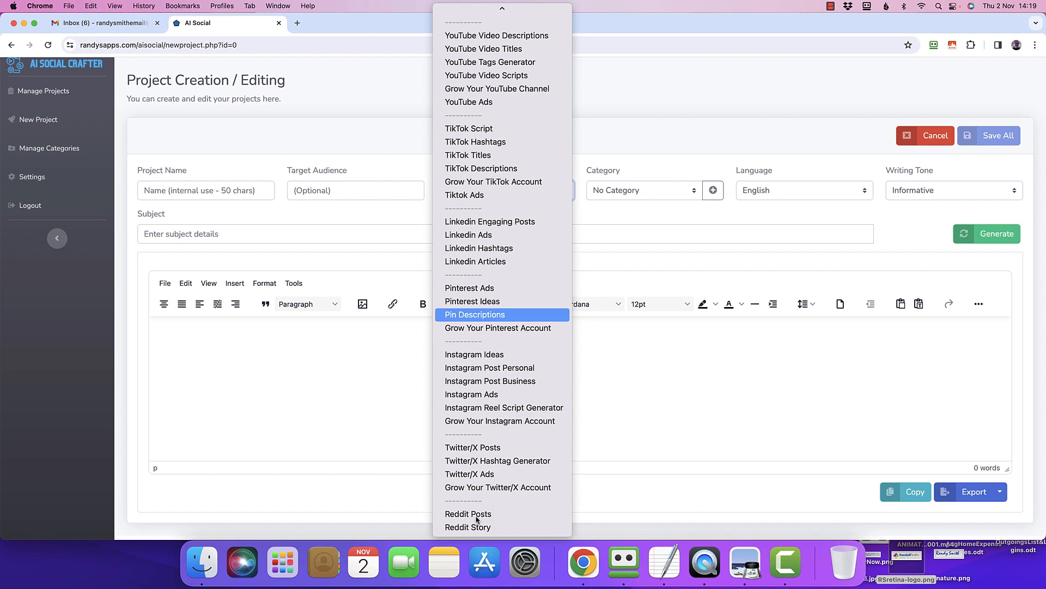
pyautogui.scroll(3, 489, 467)
pyautogui.scroll(-3, 489, 467)
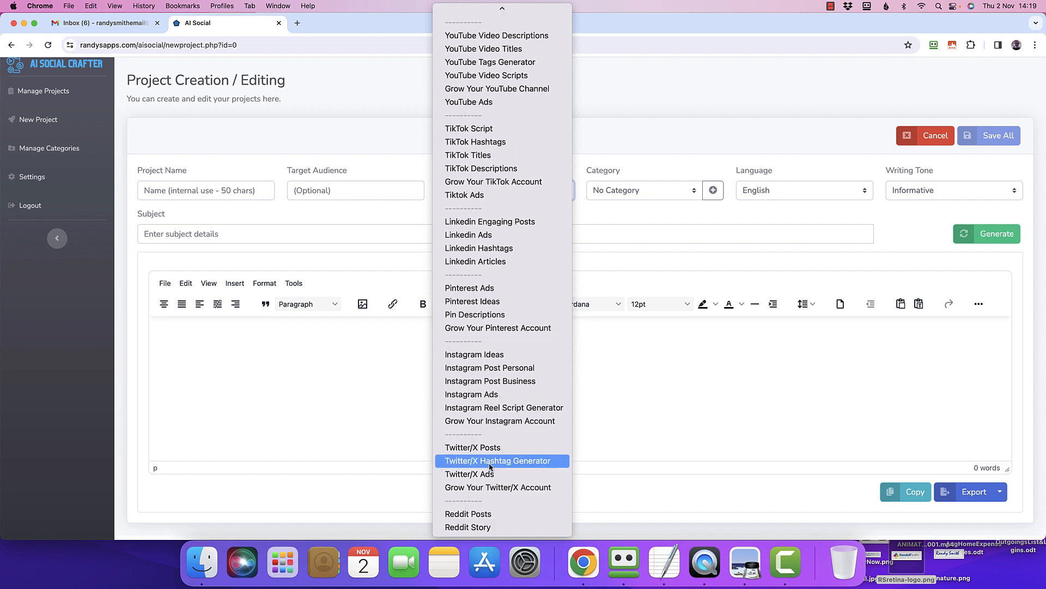
pyautogui.scroll(2, 490, 467)
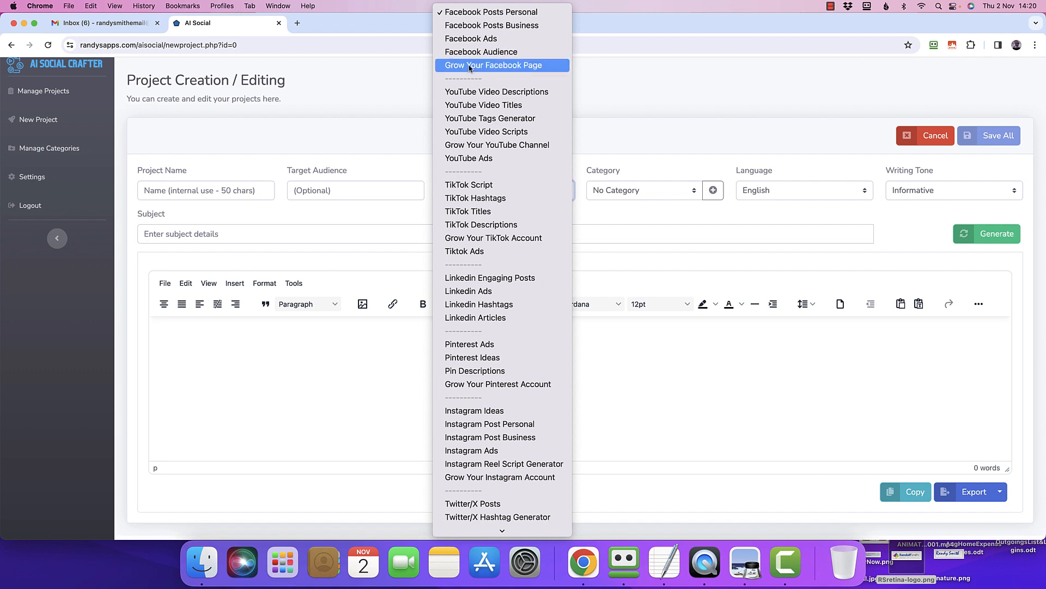
pyautogui.click(398, 150)
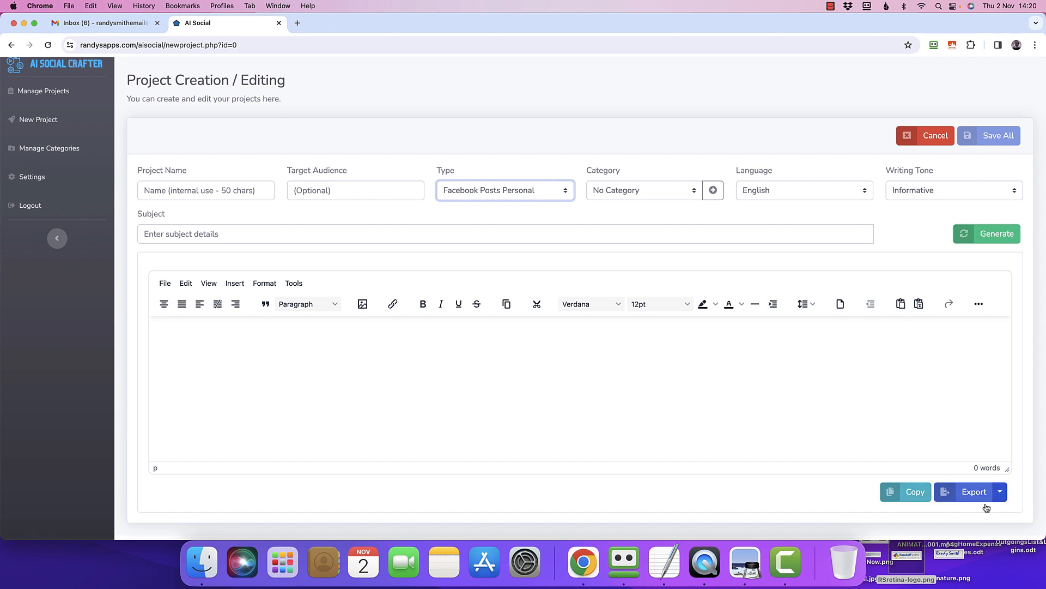
# Examine the file formats offered for exporting the project's content.
pyautogui.click(1000, 492)
pyautogui.scroll(-1, 920, 488)
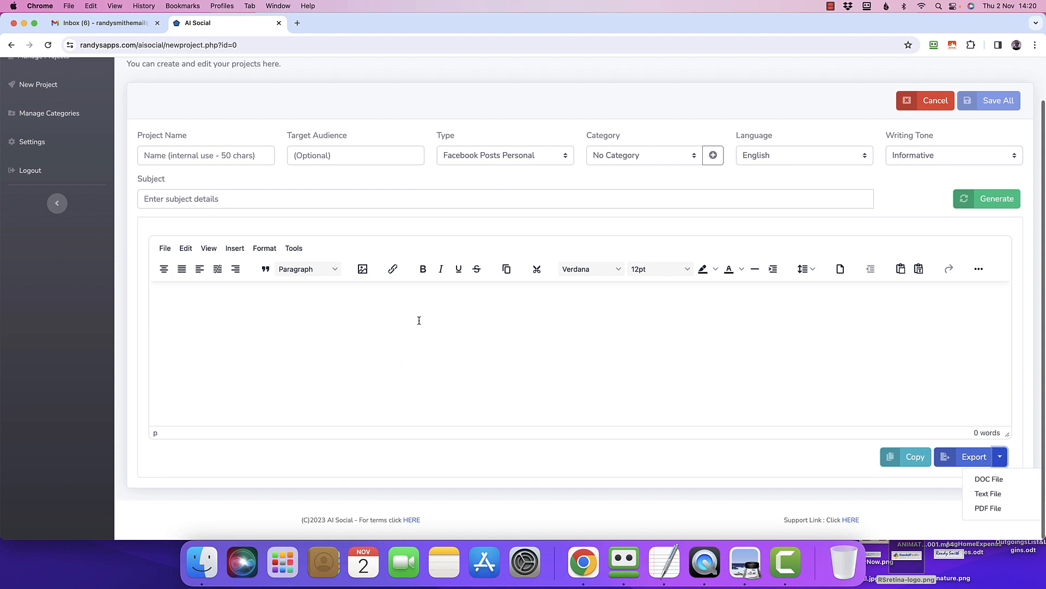
pyautogui.click(410, 298)
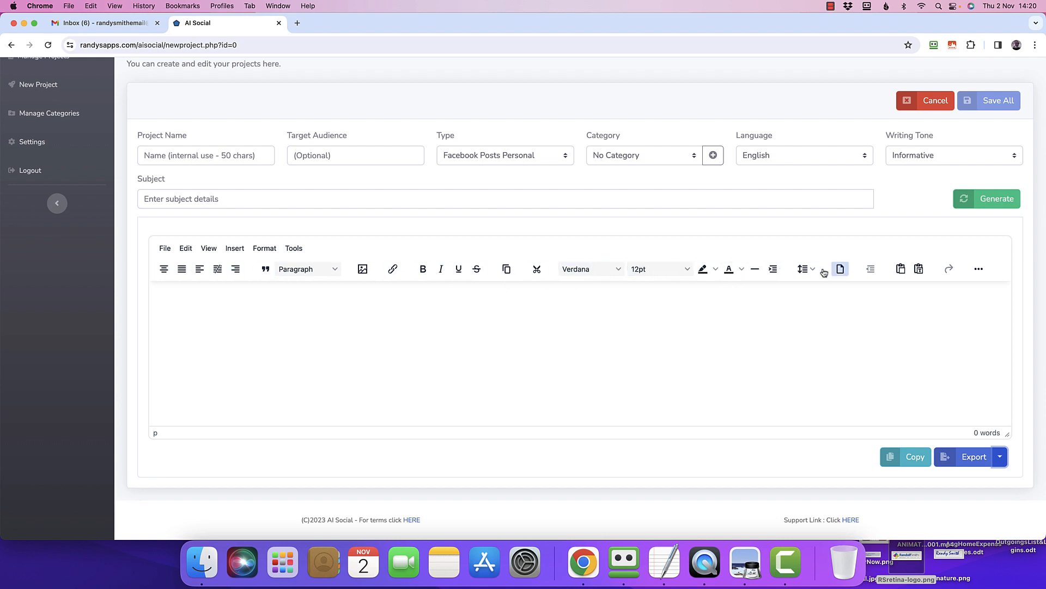
pyautogui.scroll(2, 573, 329)
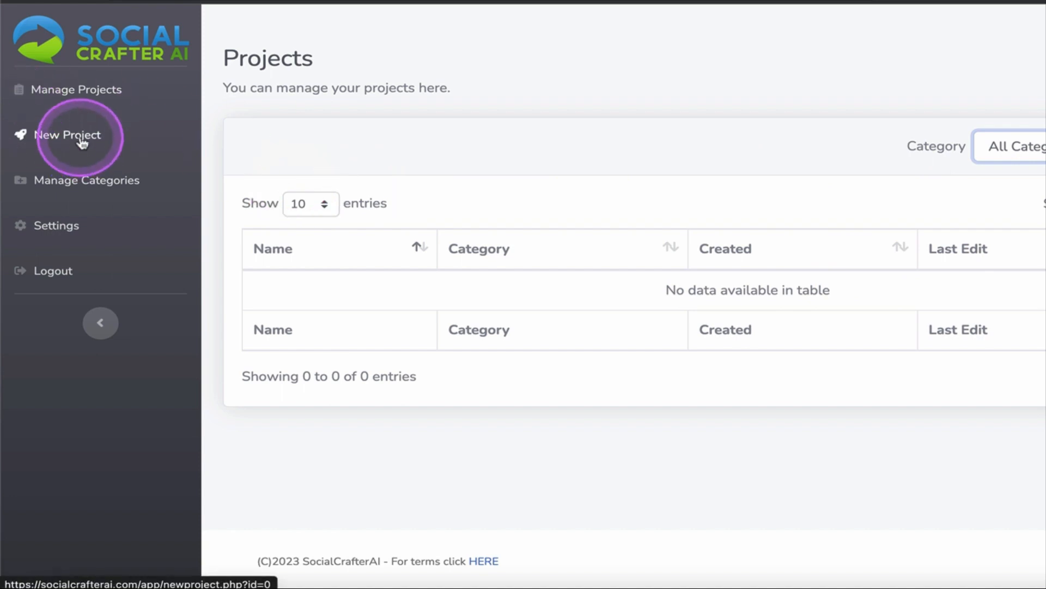
# Create a new project named "homemade cosmetics" and set its target audience to "Female".
pyautogui.click(81, 140)
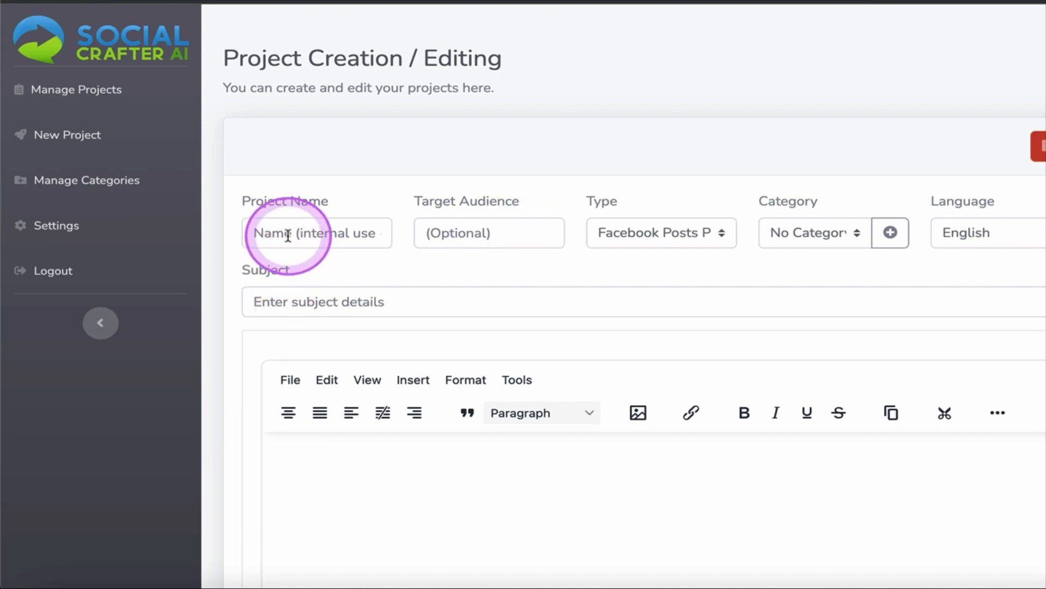
pyautogui.click(287, 235)
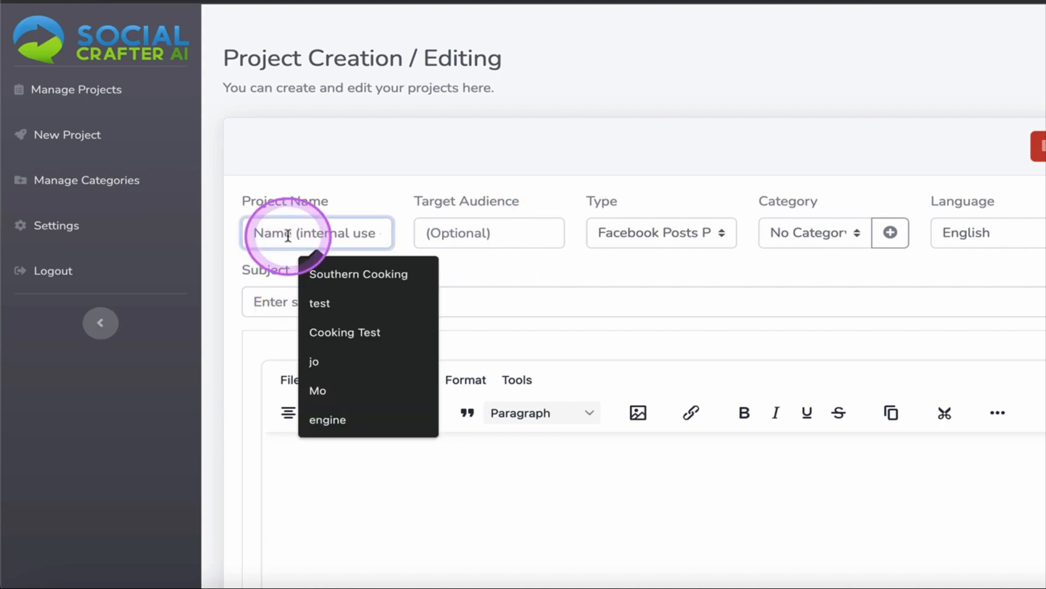
pyautogui.write('h')
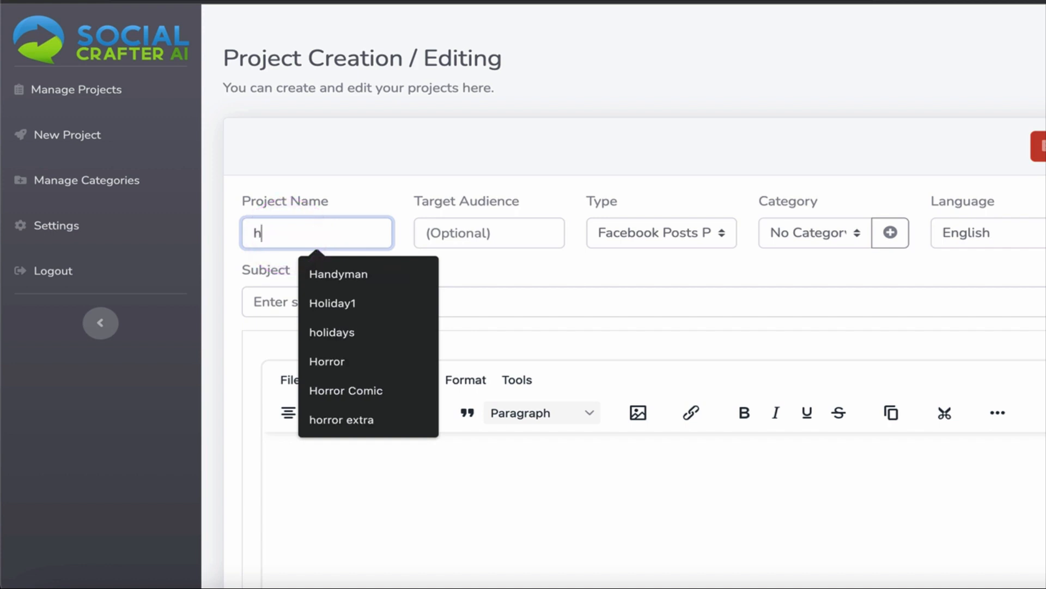
pyautogui.write('ome')
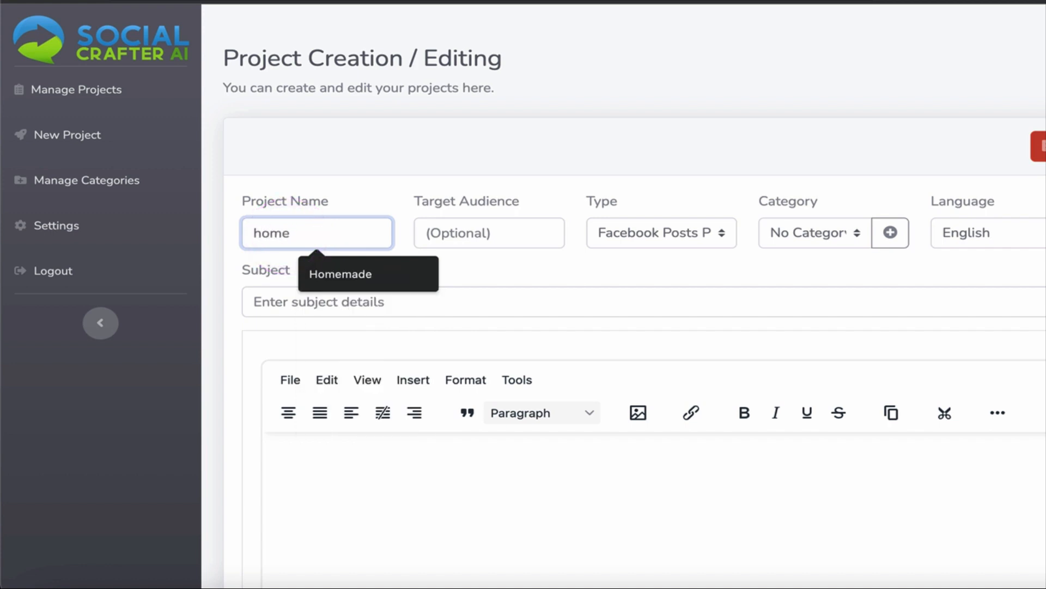
pyautogui.write('made ')
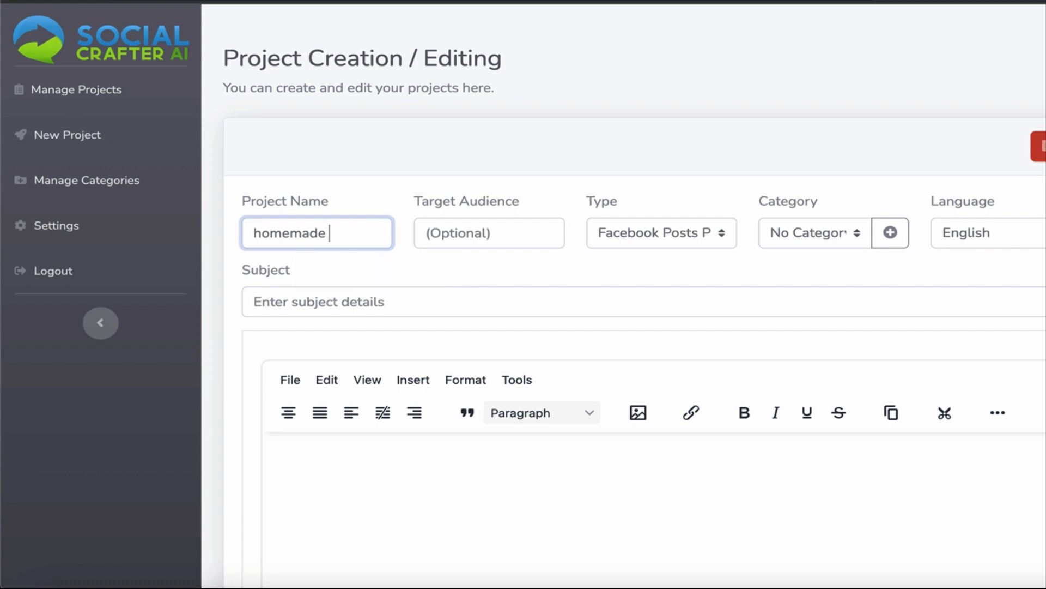
pyautogui.write('cosmetics')
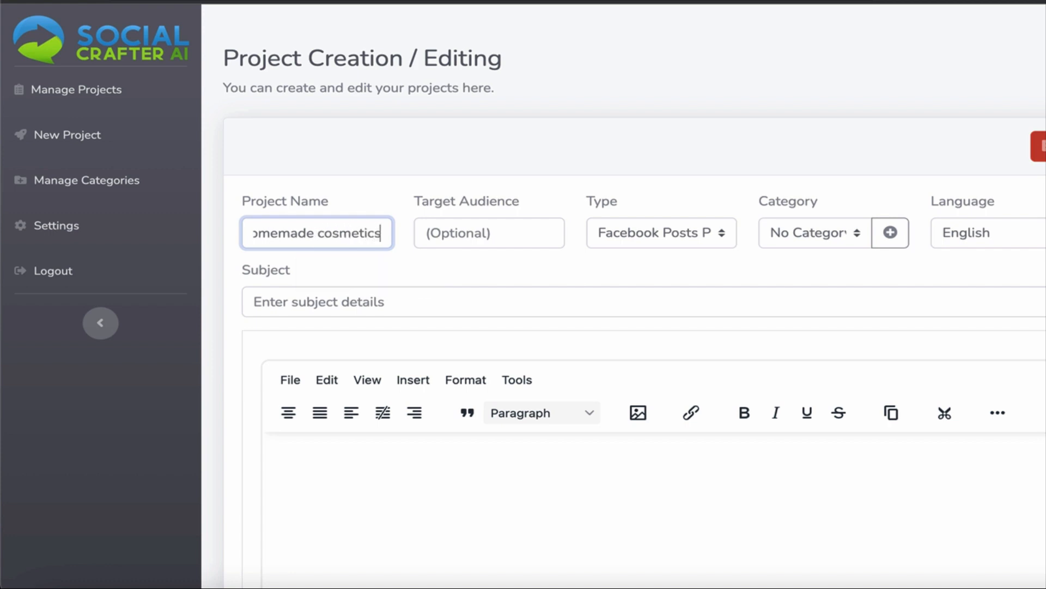
pyautogui.click(435, 233)
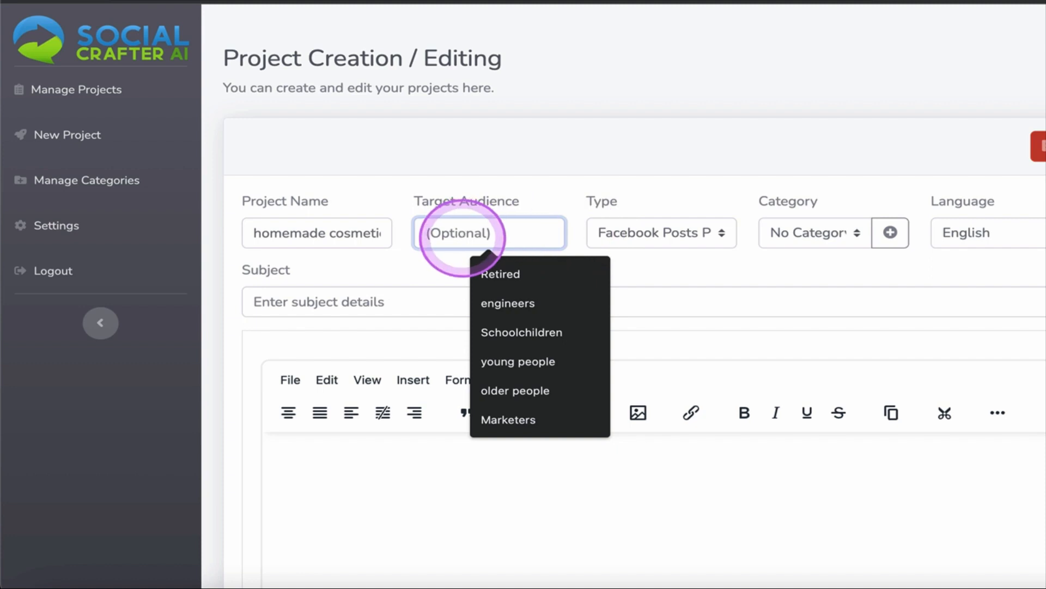
pyautogui.write('Female')
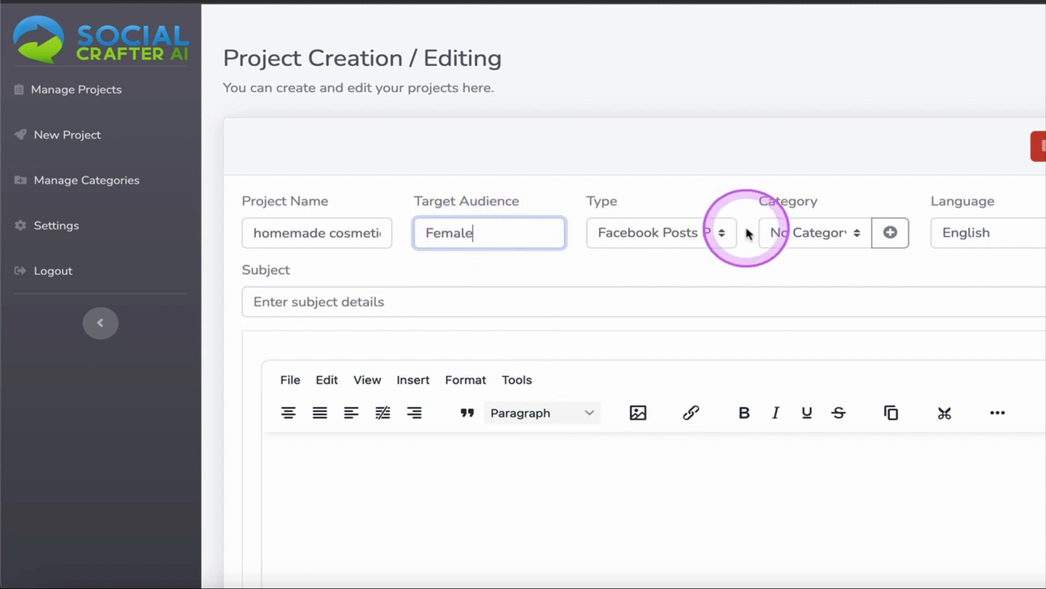
# Review the content types on offer for the homemade cosmetics project.
pyautogui.click(691, 236)
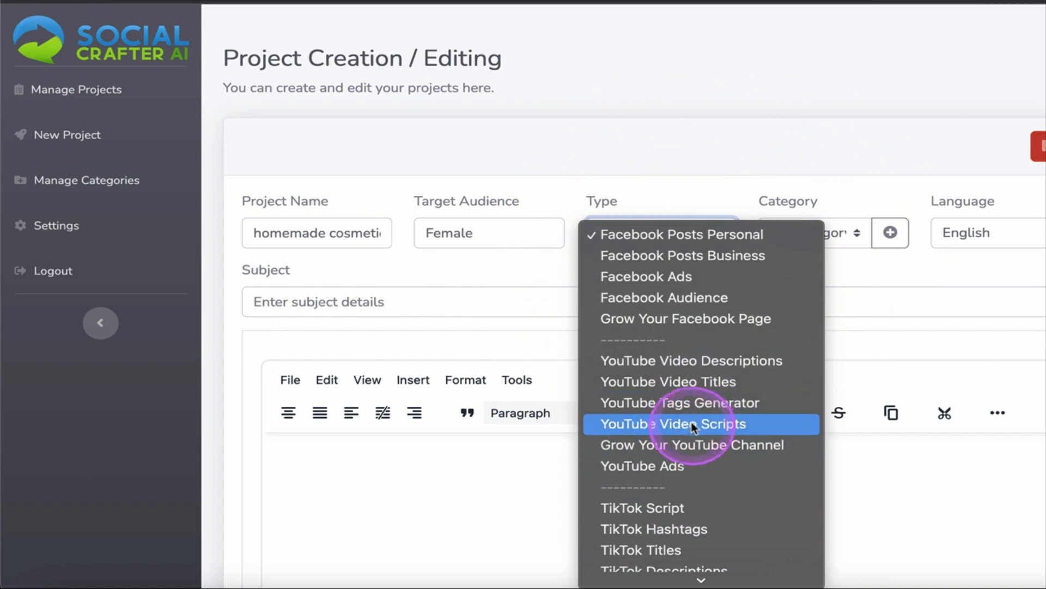
pyautogui.scroll(-10, 691, 422)
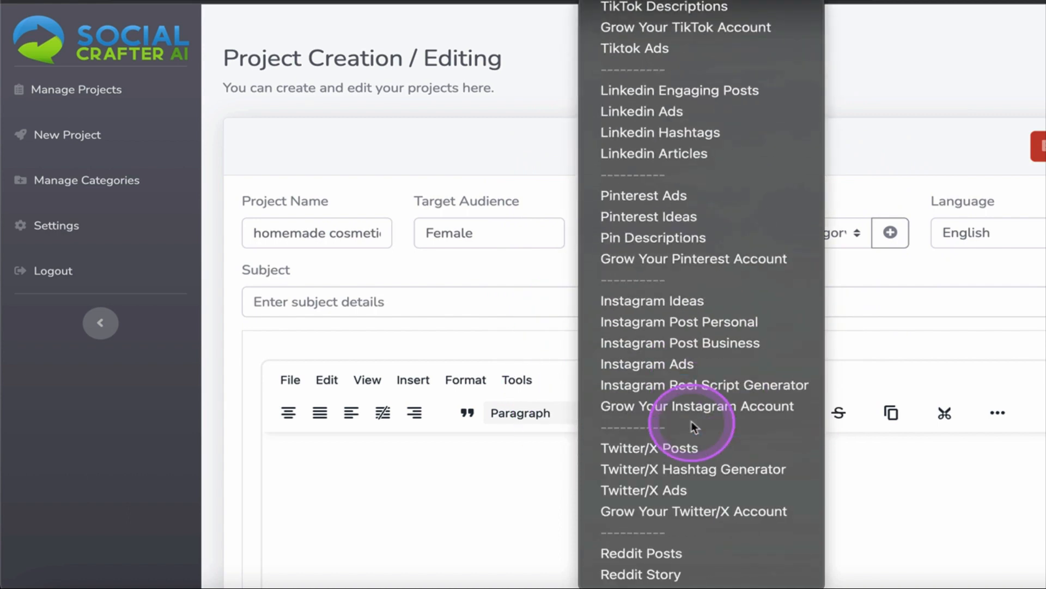
pyautogui.scroll(6, 691, 421)
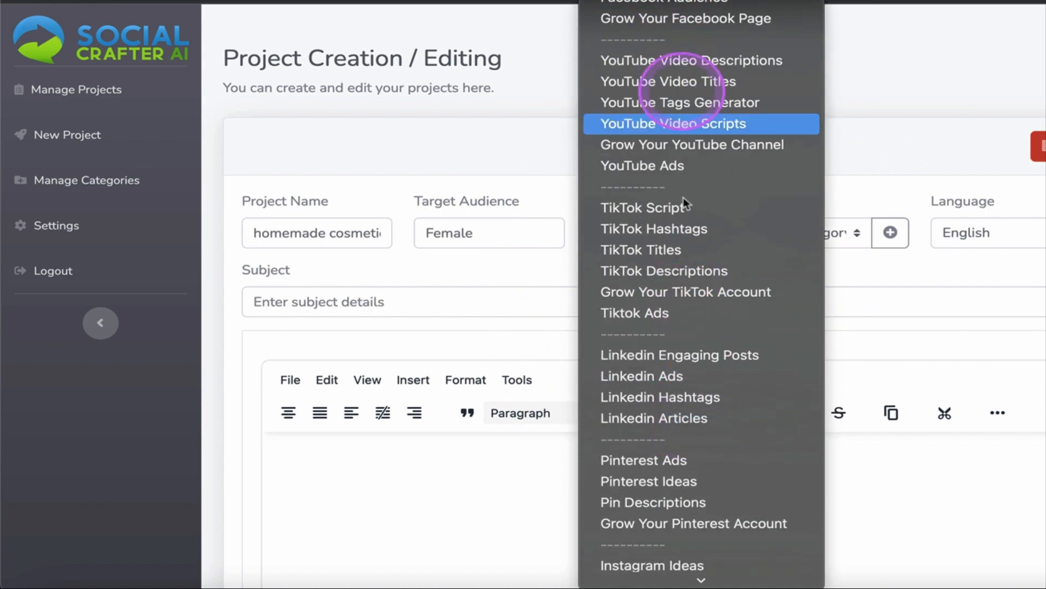
pyautogui.click(541, 141)
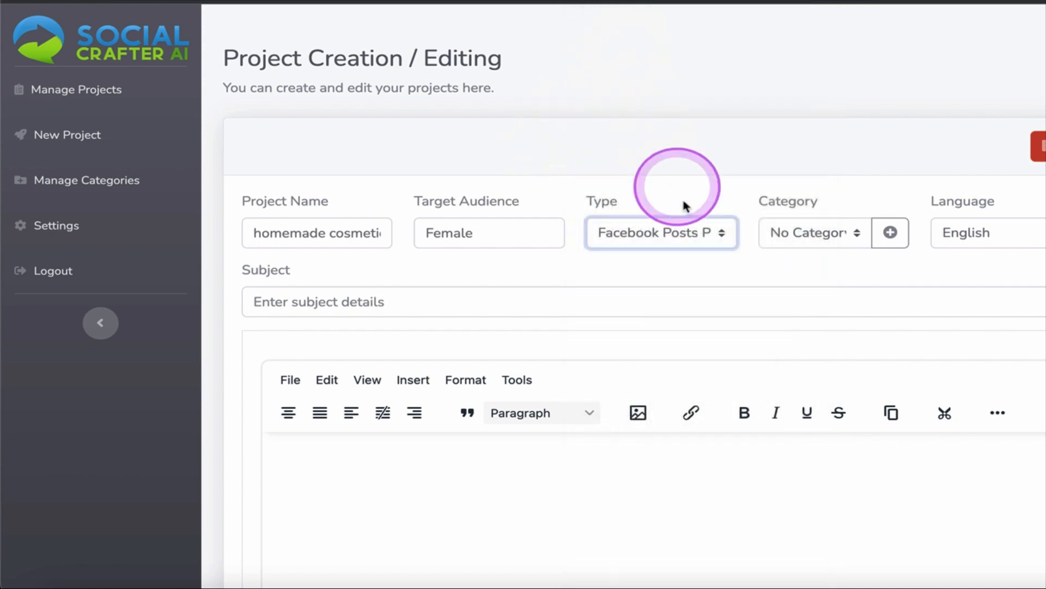
pyautogui.click(685, 231)
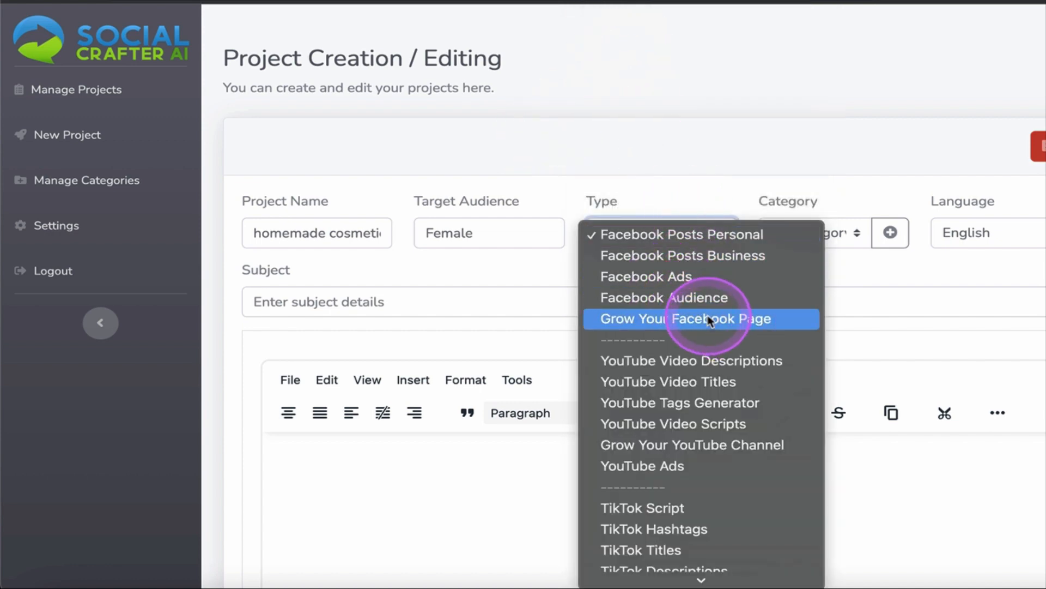
pyautogui.scroll(-10, 698, 458)
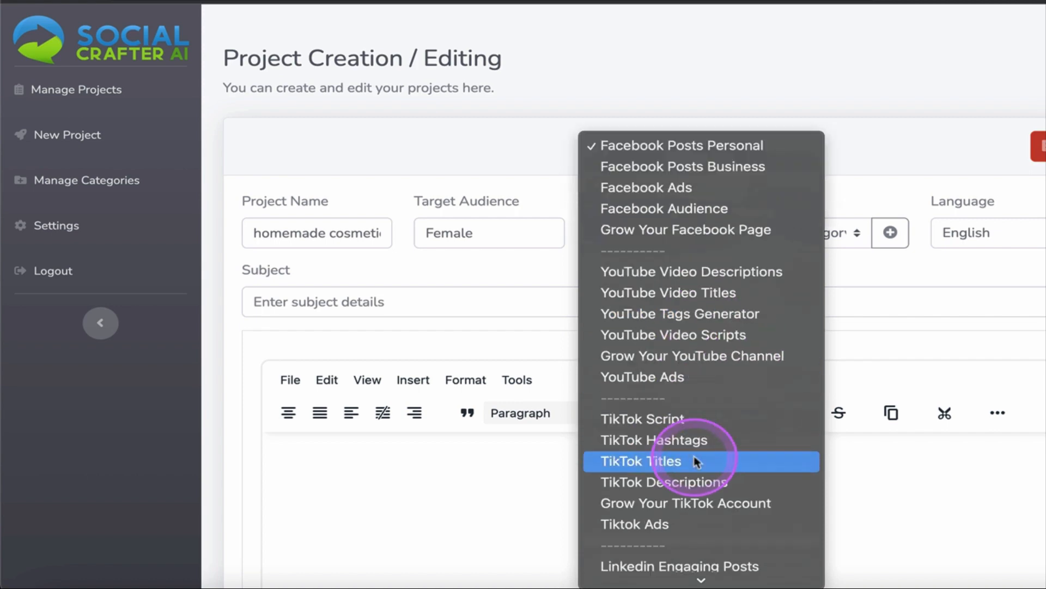
pyautogui.click(502, 137)
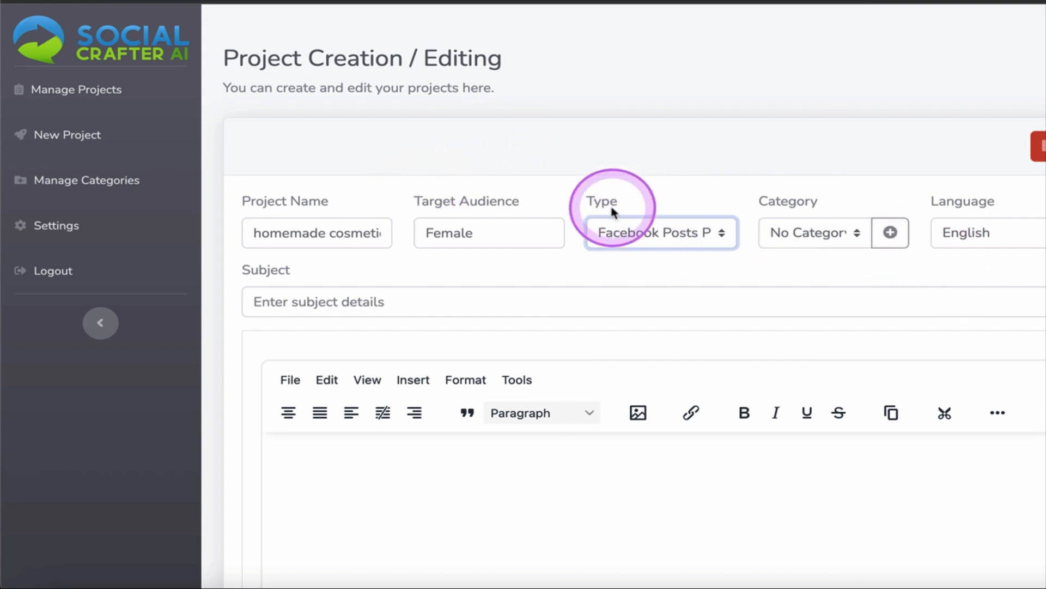
# Add a new category named "Beauty" for the project.
pyautogui.click(890, 233)
pyautogui.click(571, 135)
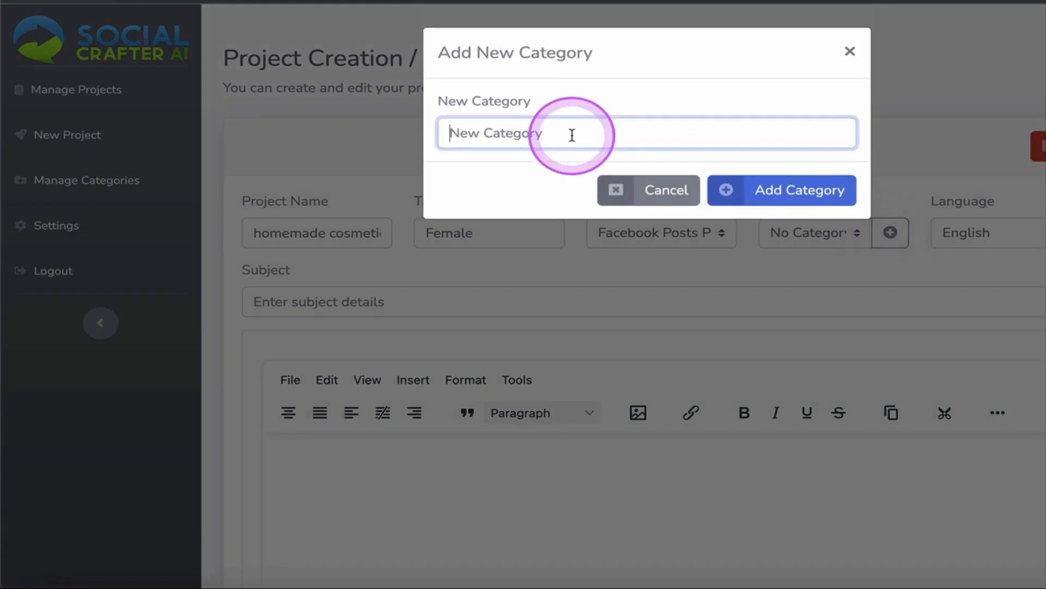
pyautogui.write('B')
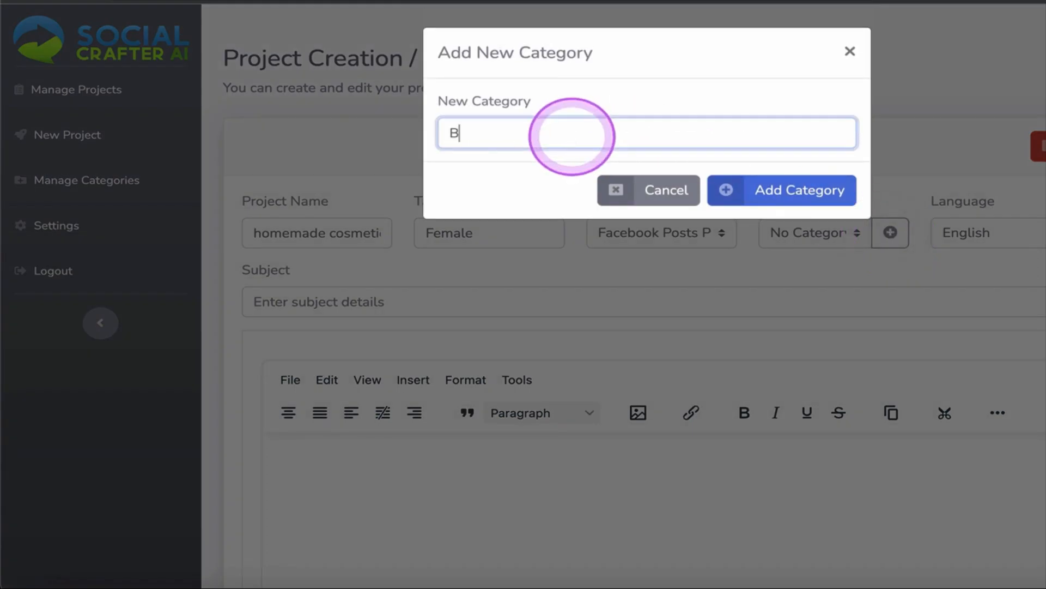
pyautogui.write('eauty')
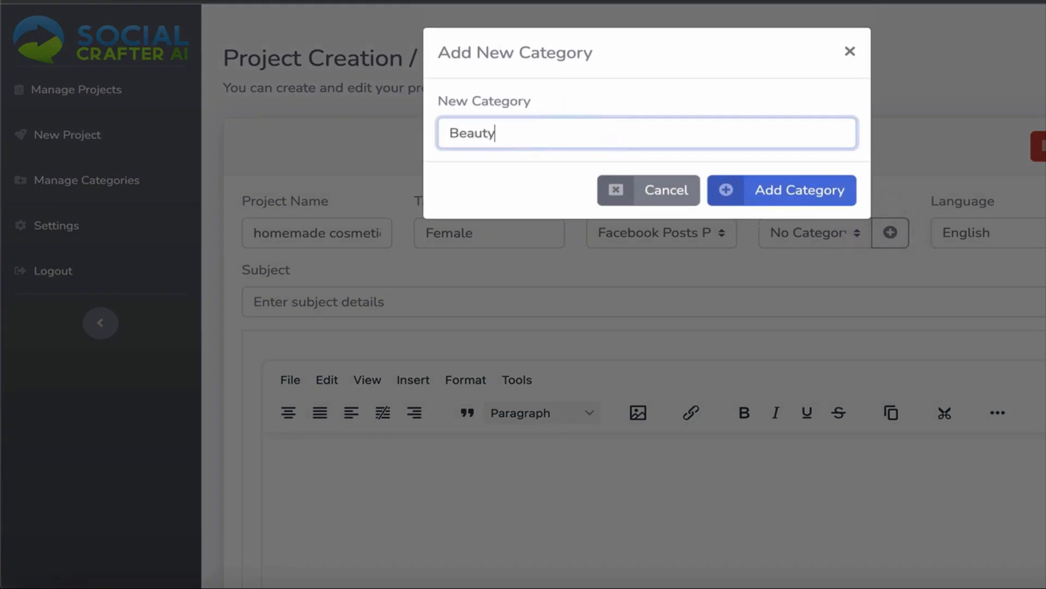
pyautogui.click(773, 193)
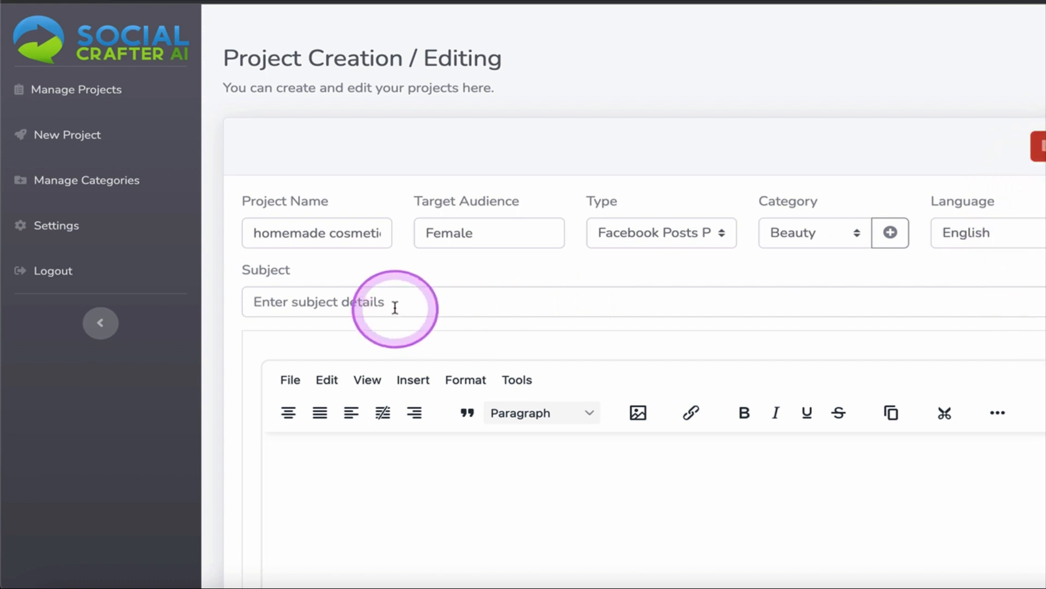
# Set the subject to "I make homemade skincare write me a post that engages my audience" and generate the personal Facebook post.
pyautogui.click(338, 301)
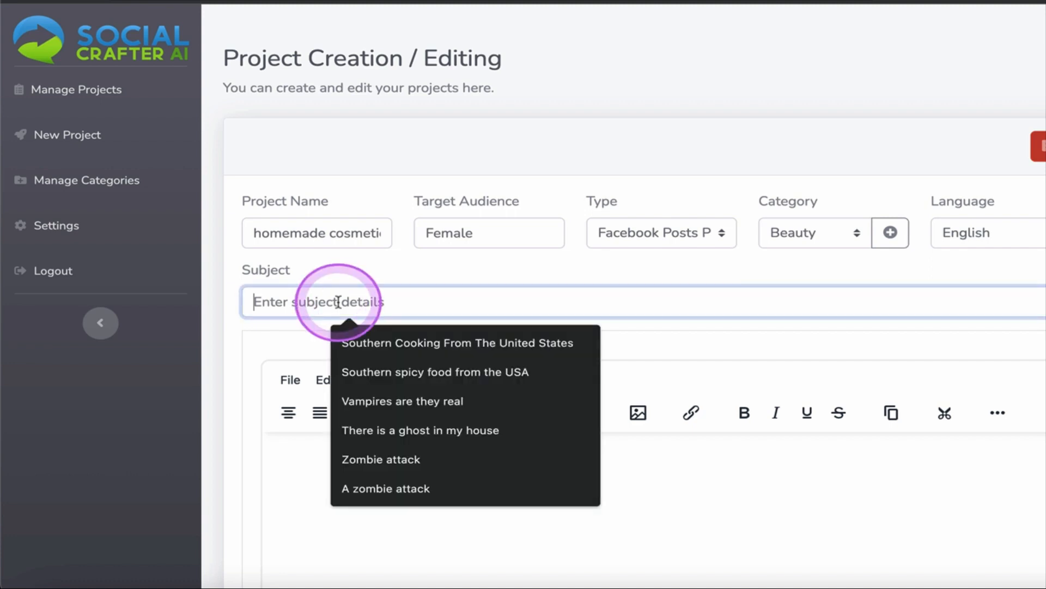
pyautogui.write('I make')
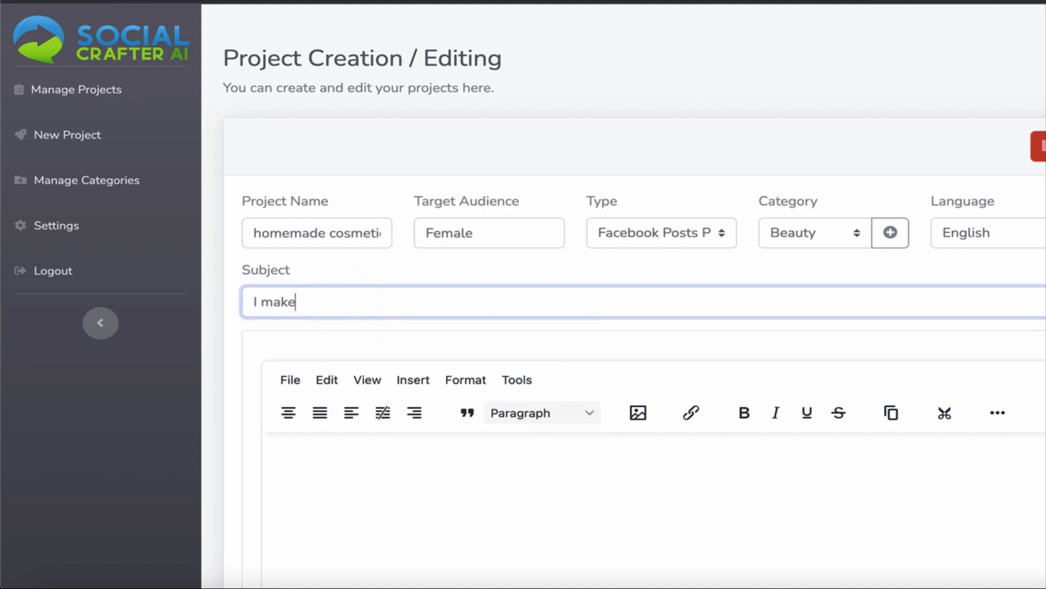
pyautogui.write(' homemade skinca')
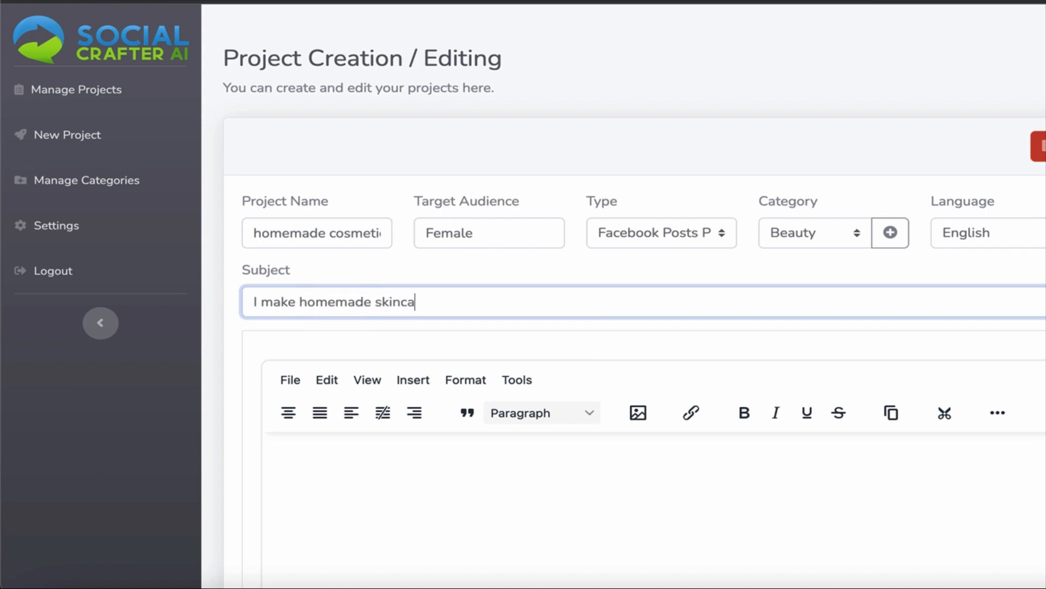
pyautogui.write('re write me a')
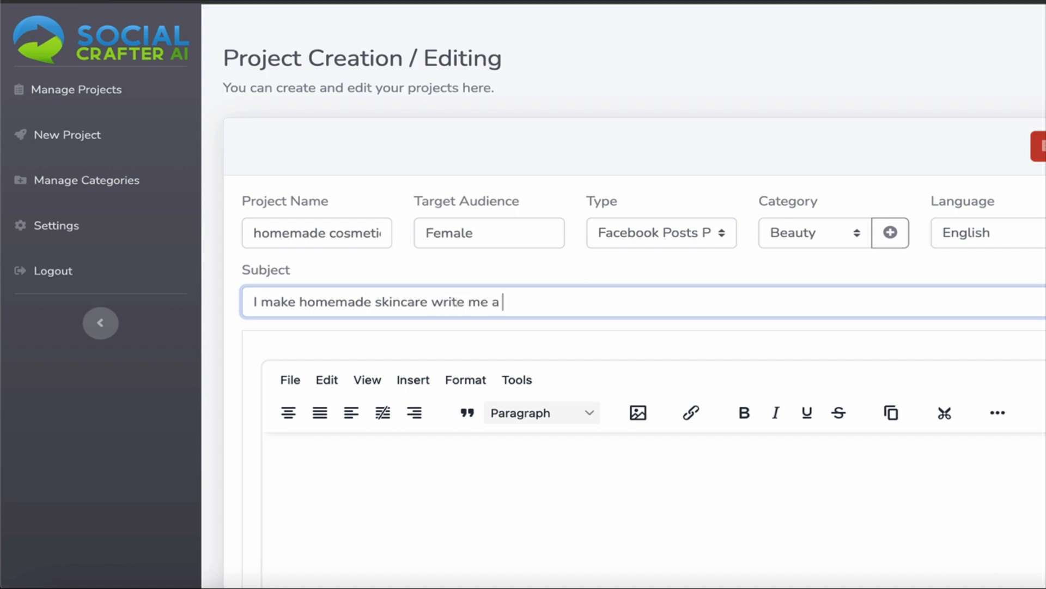
pyautogui.write(' post that en')
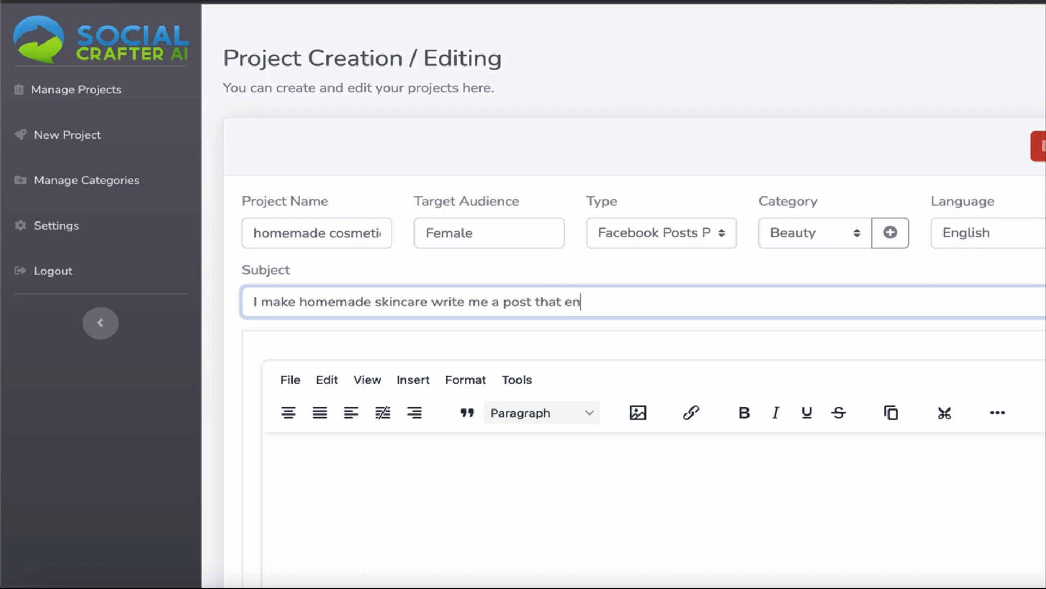
pyautogui.write('gages my audience')
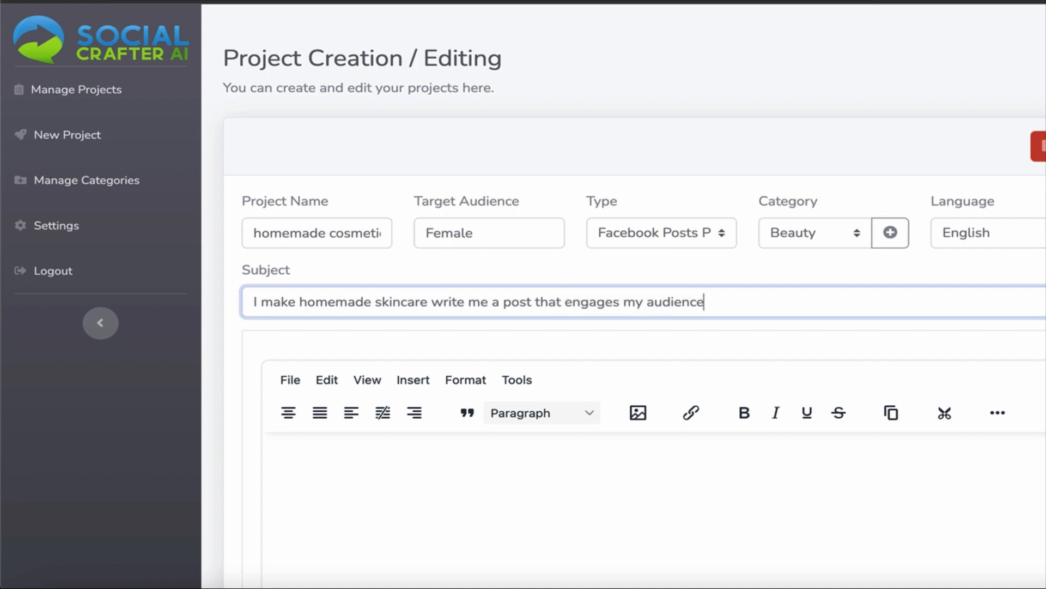
pyautogui.press('Return')
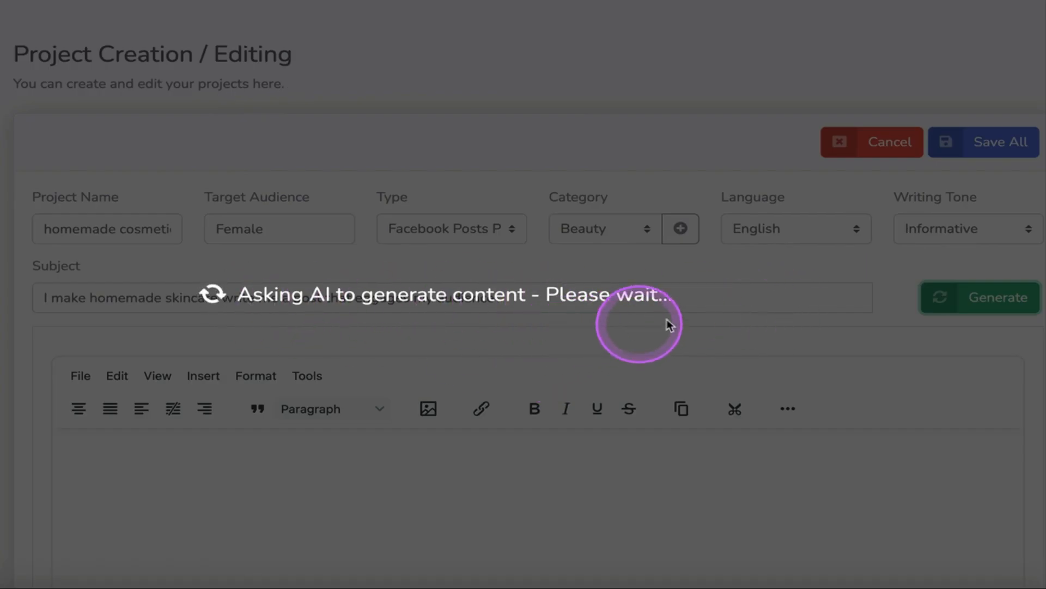
# Check the export file formats for the generated post and copy its text.
pyautogui.scroll(-10, 630, 444)
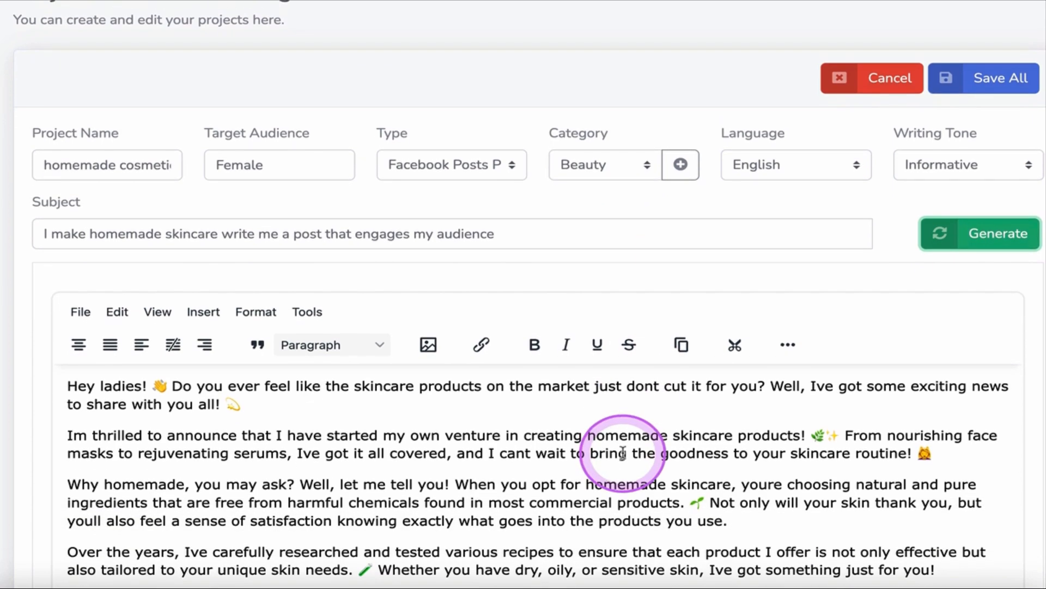
pyautogui.scroll(1, 622, 447)
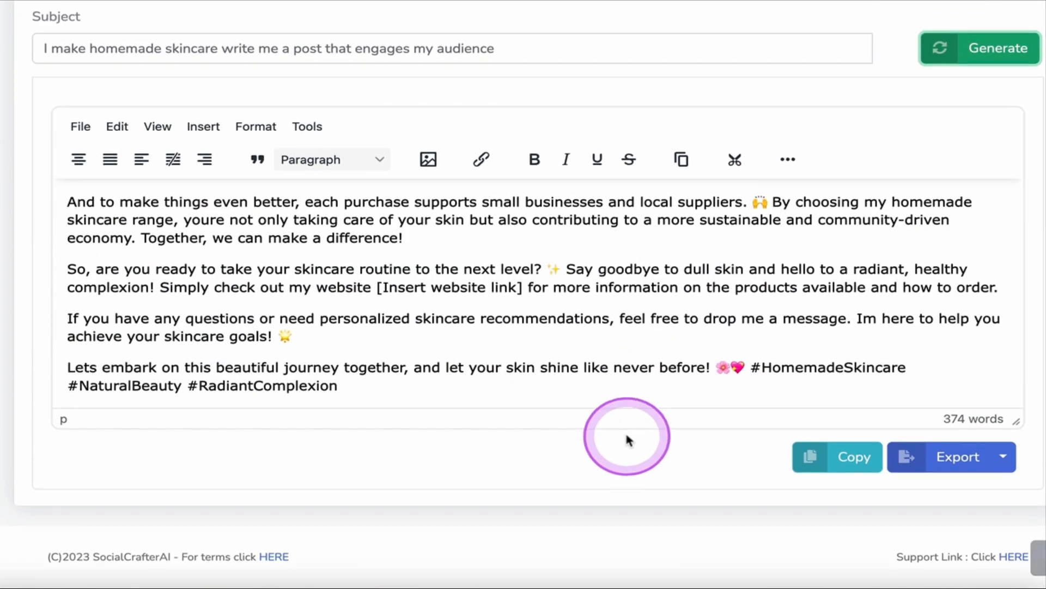
pyautogui.click(1005, 460)
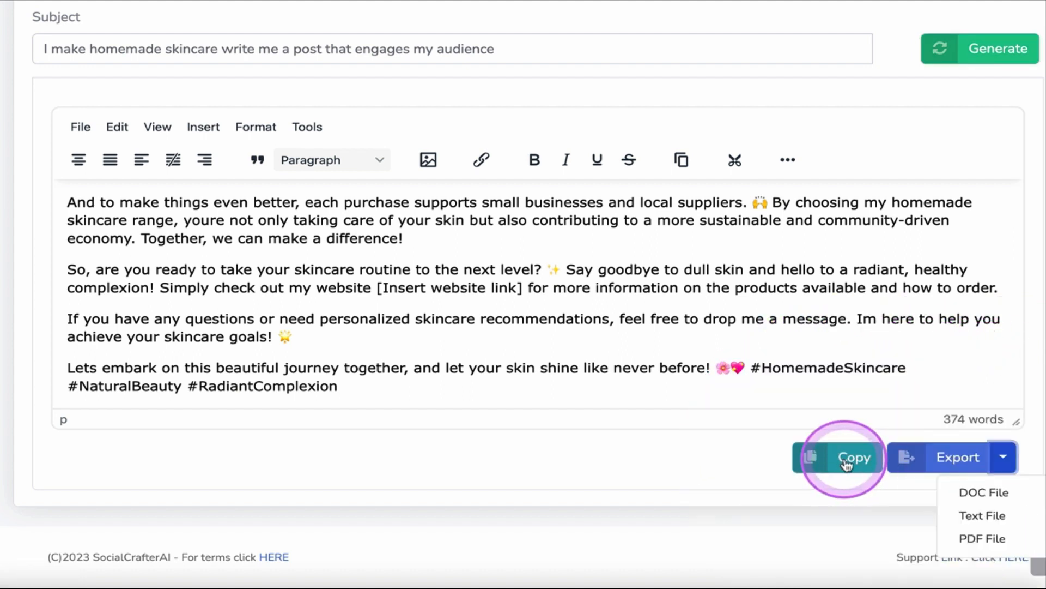
pyautogui.click(848, 464)
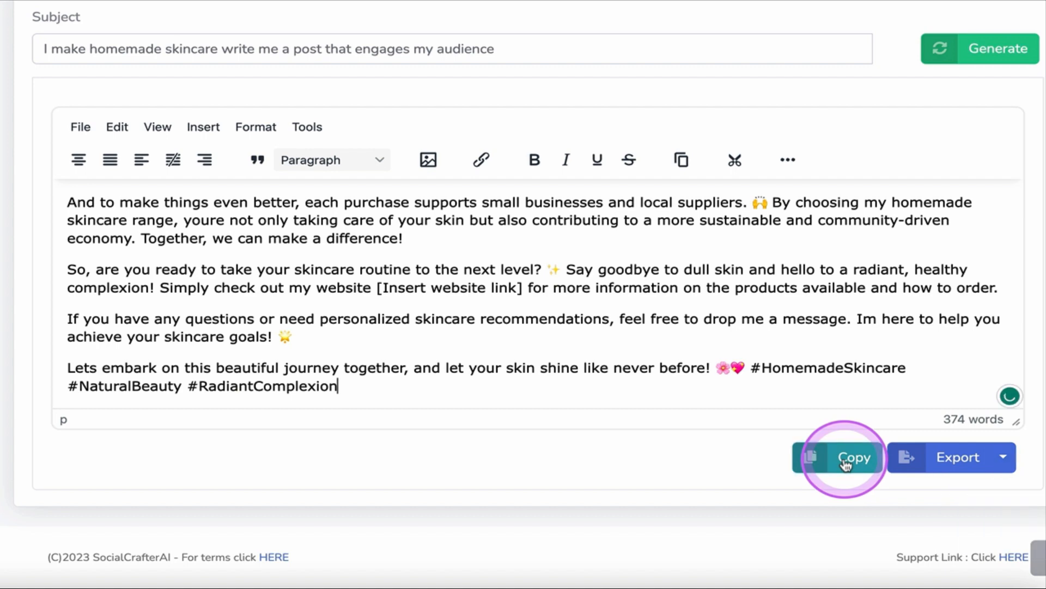
# Bold "Do you ever feel like the skincare products" in the post's opening paragraph and save the project.
pyautogui.scroll(3, 627, 431)
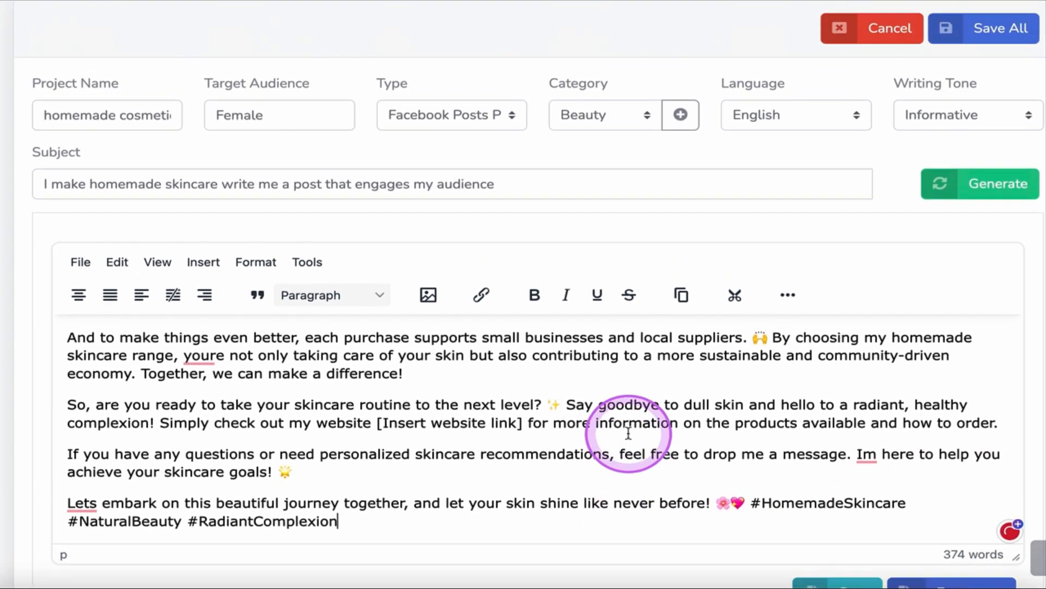
pyautogui.scroll(6, 607, 449)
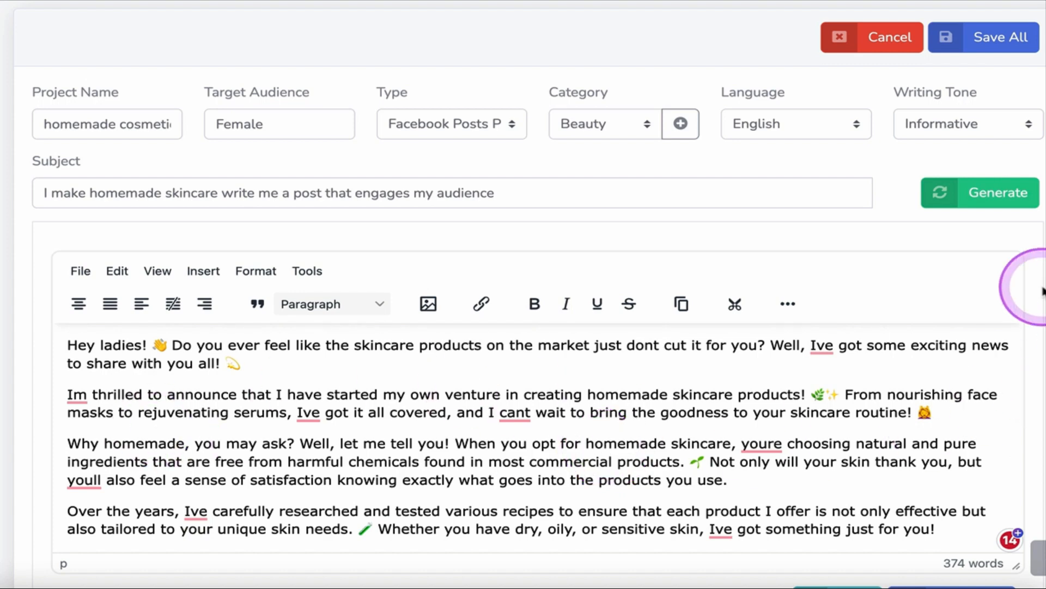
pyautogui.scroll(-2, 1028, 294)
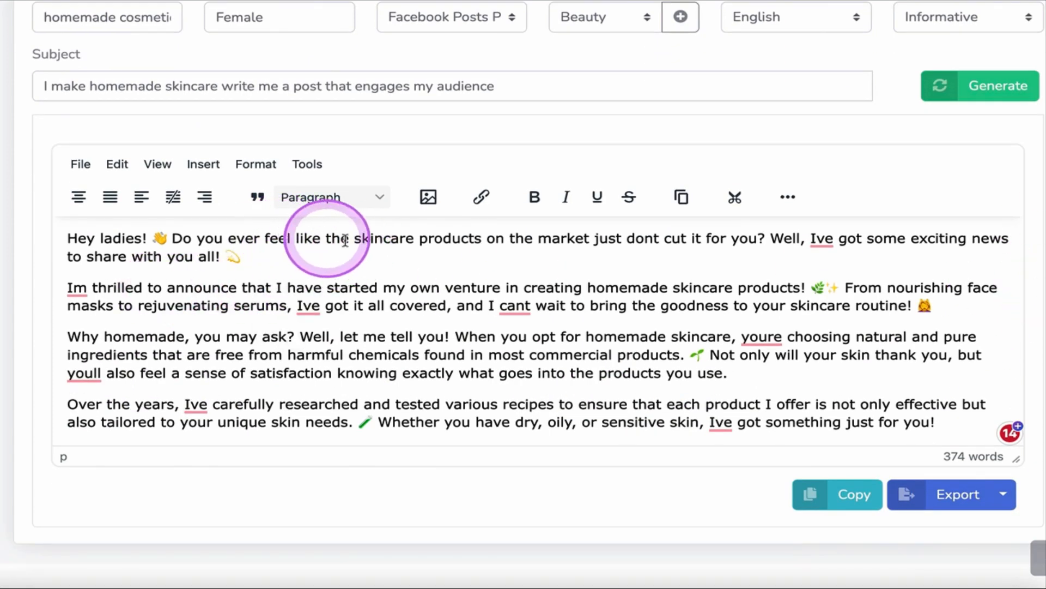
pyautogui.moveTo(172, 240); pyautogui.dragTo(483, 238)
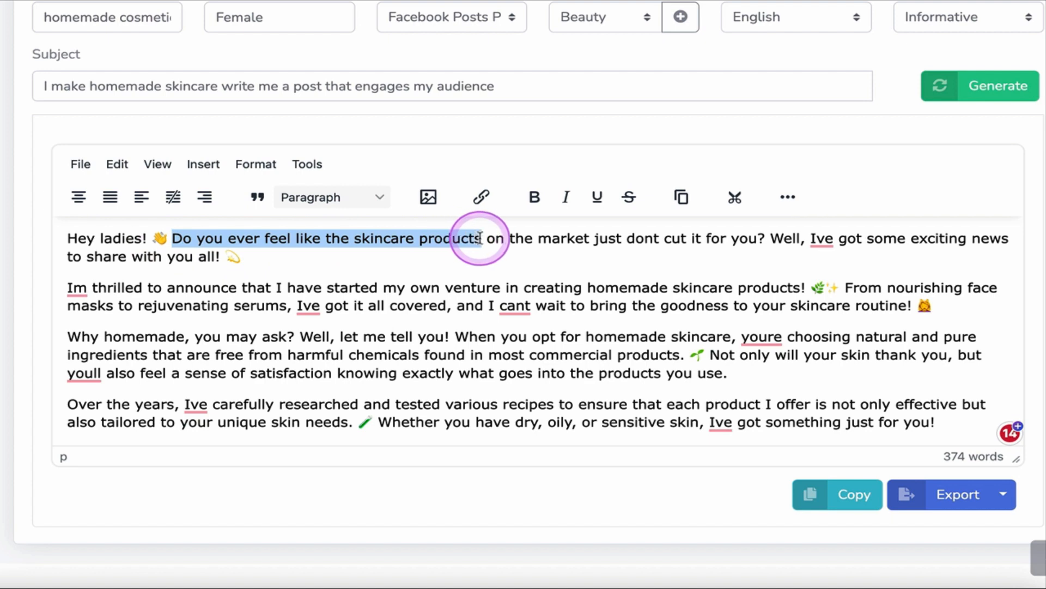
pyautogui.click(534, 197)
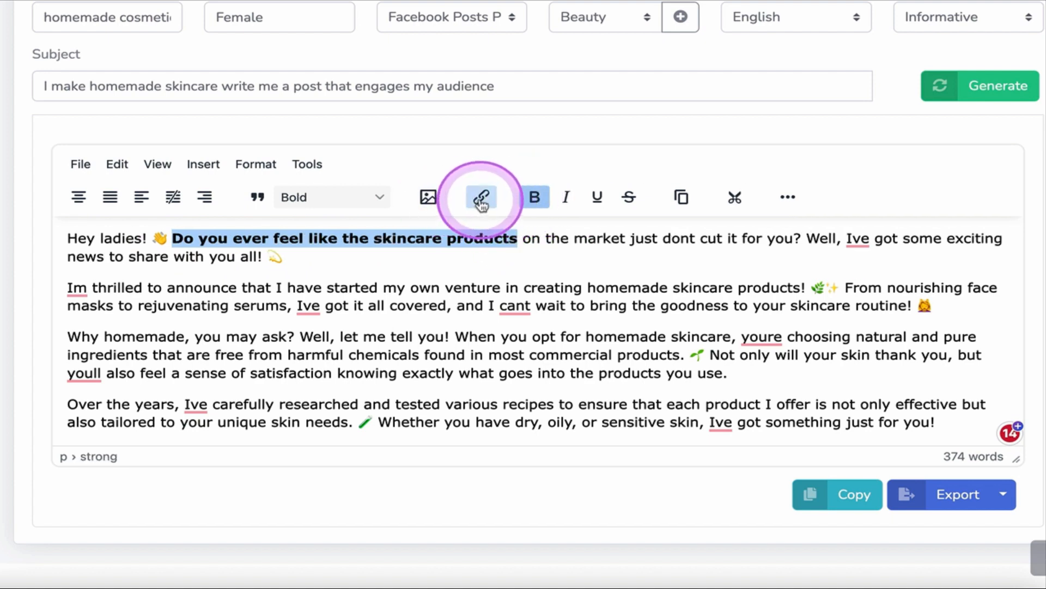
pyautogui.scroll(4, 513, 385)
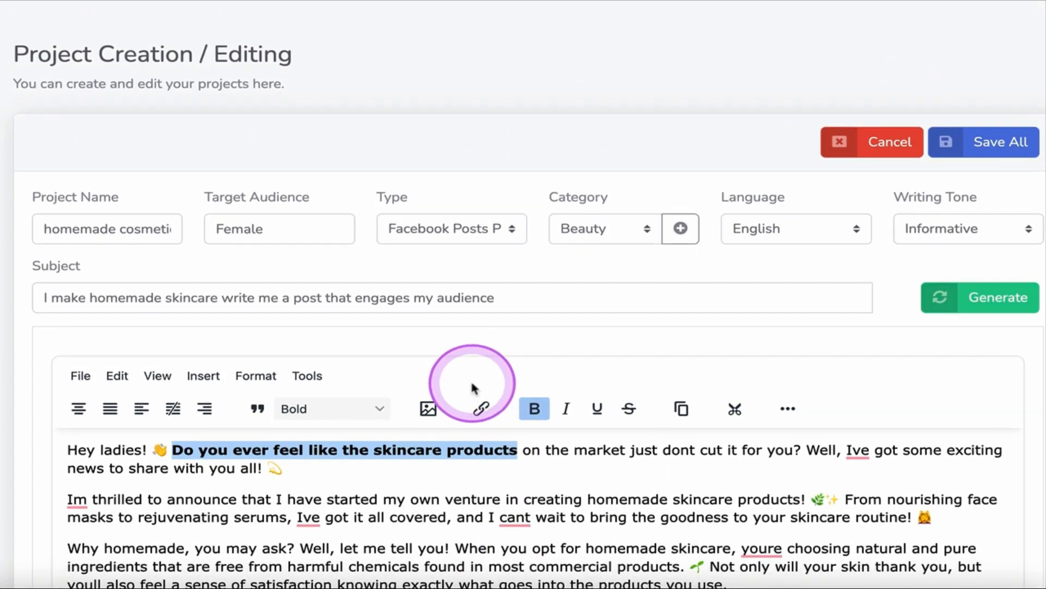
pyautogui.click(1004, 144)
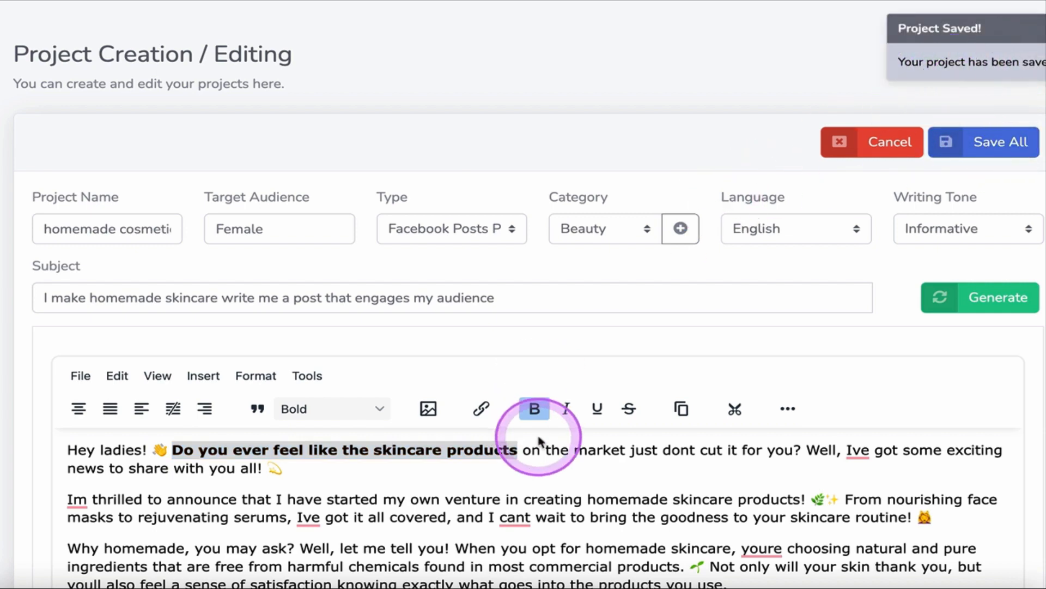
# Change the content type to Facebook Ads and generate ad content for the same subject.
pyautogui.scroll(-1, 564, 431)
pyautogui.scroll(-8, 564, 430)
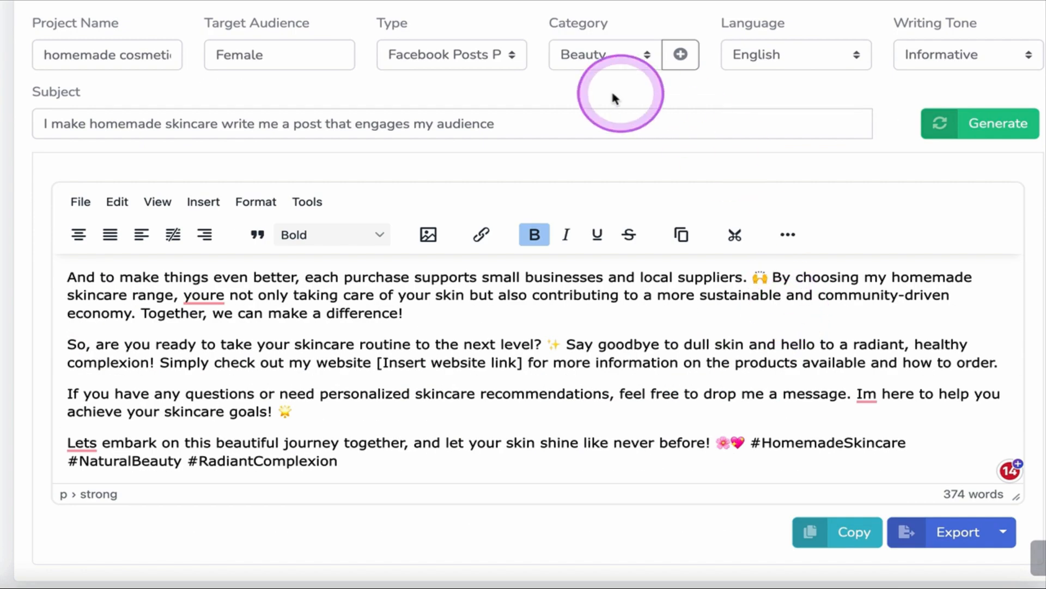
pyautogui.click(506, 59)
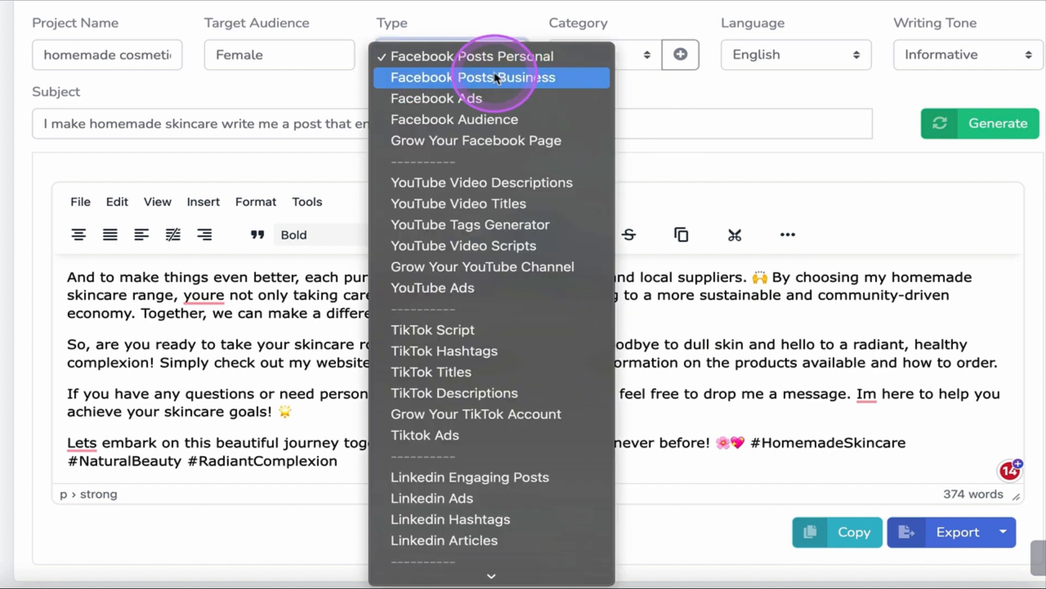
pyautogui.click(456, 99)
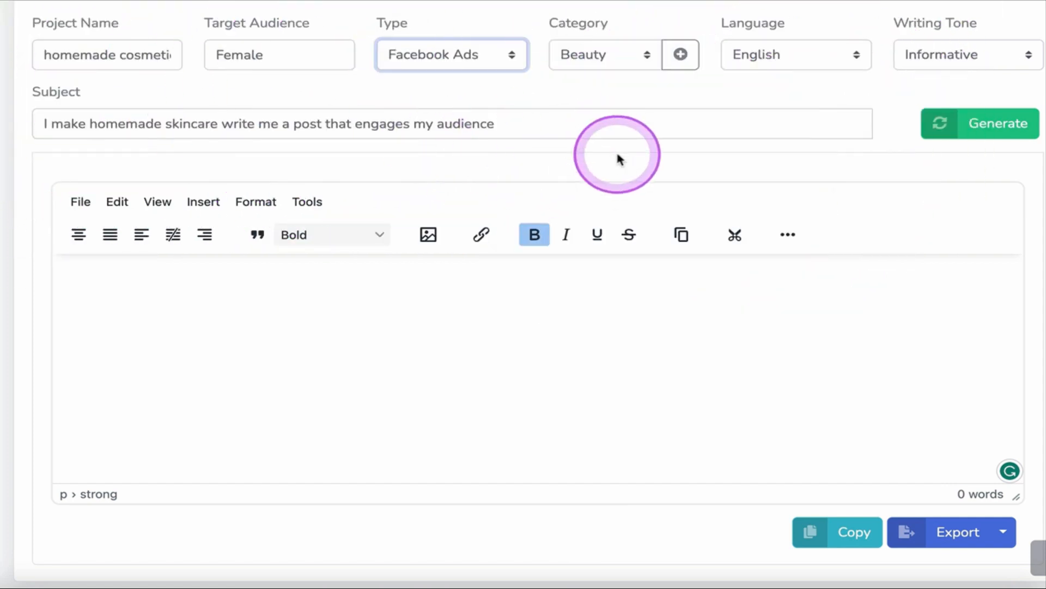
pyautogui.click(995, 134)
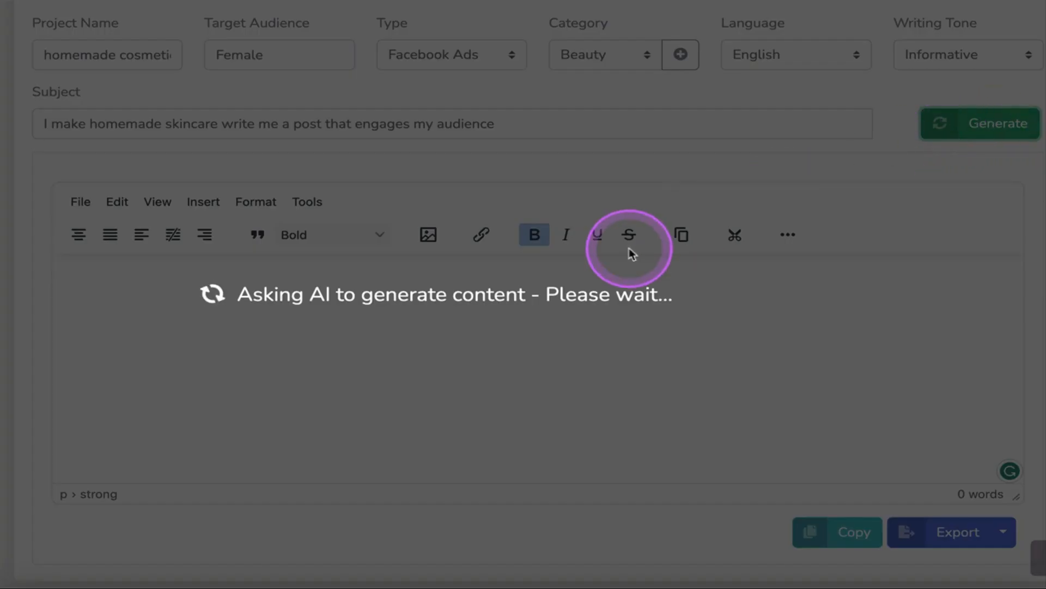
pyautogui.scroll(1, 629, 247)
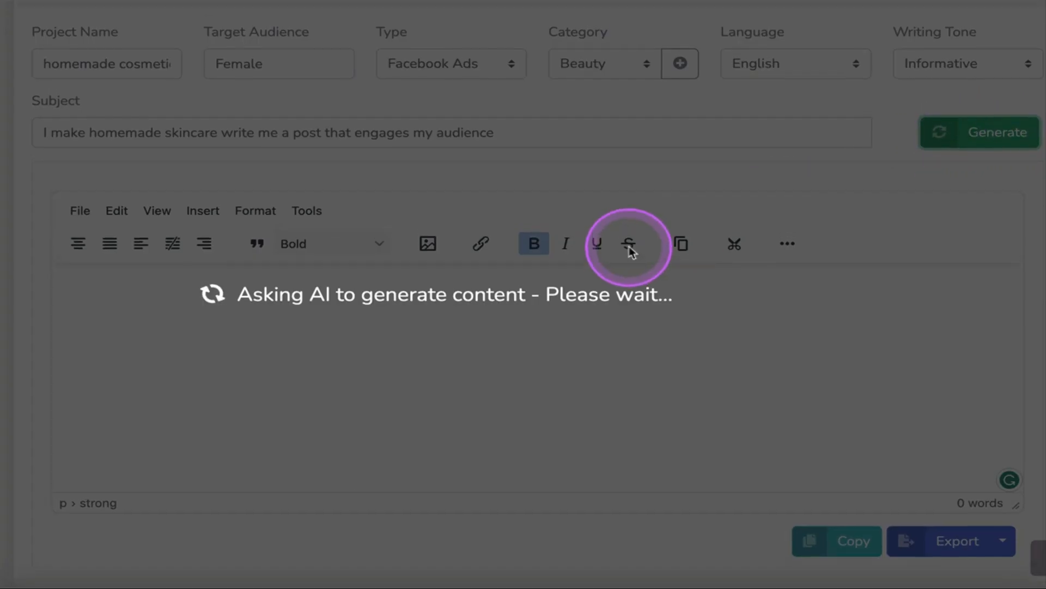
pyautogui.scroll(1, 531, 448)
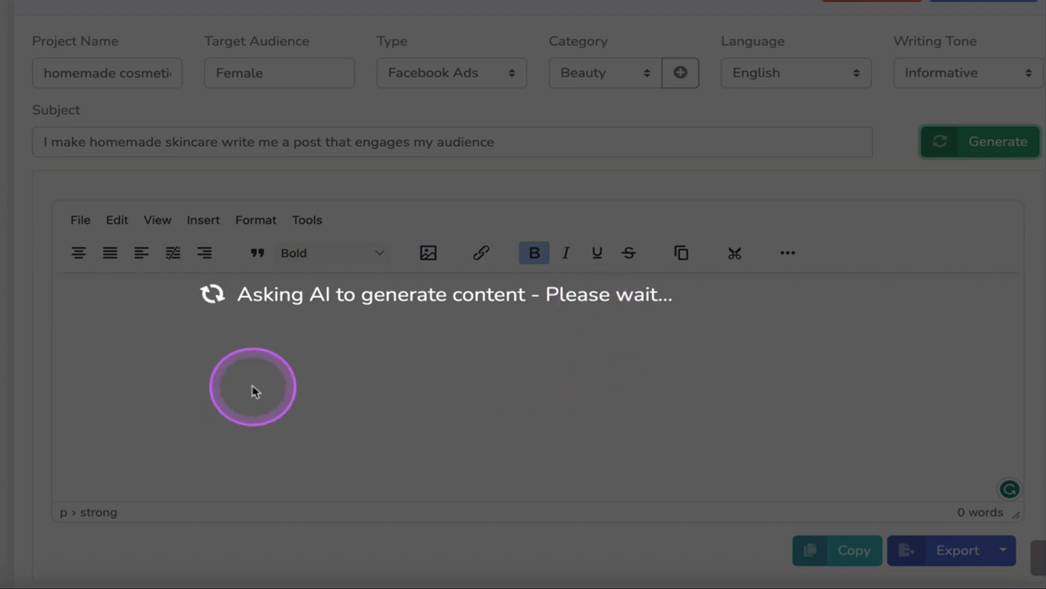
# Read through the generated Facebook ad and check its export file formats.
pyautogui.scroll(-8, 382, 374)
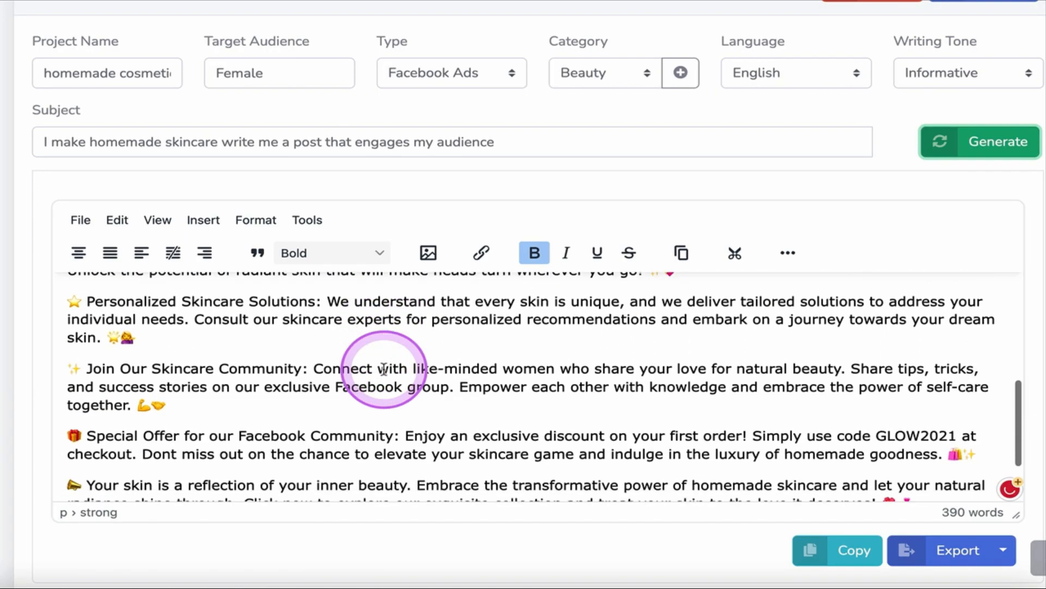
pyautogui.scroll(-2, 899, 286)
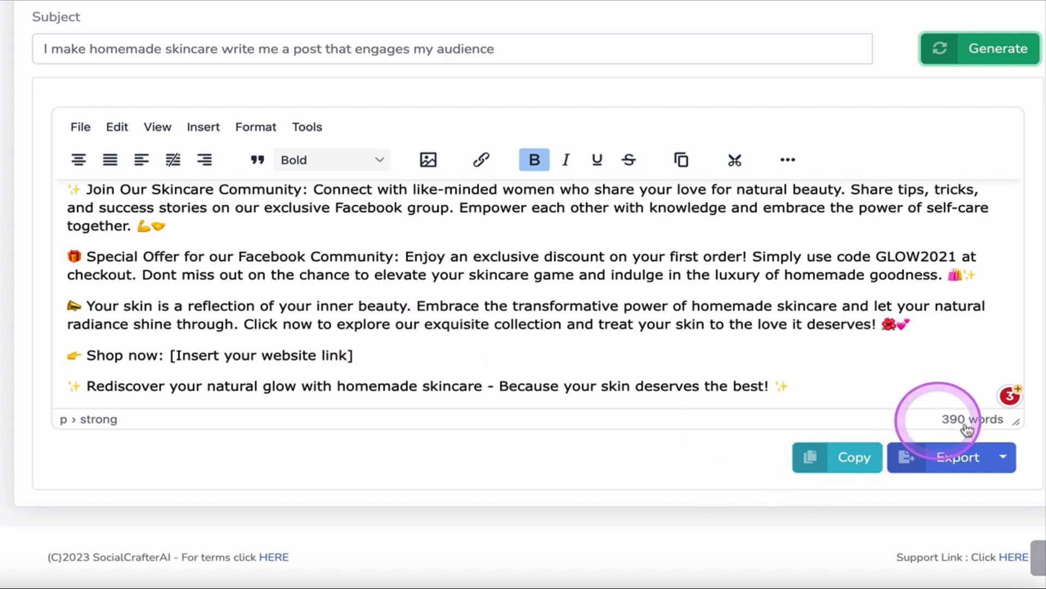
pyautogui.click(1004, 458)
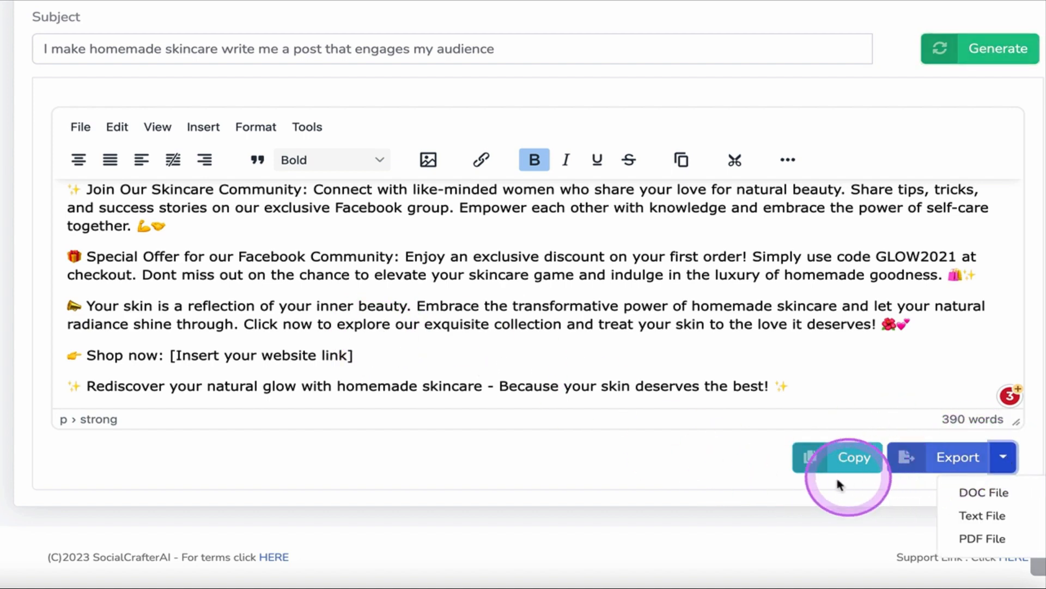
pyautogui.click(720, 474)
# Save the project with the generated Facebook ad.
pyautogui.scroll(2, 812, 304)
pyautogui.scroll(10, 812, 304)
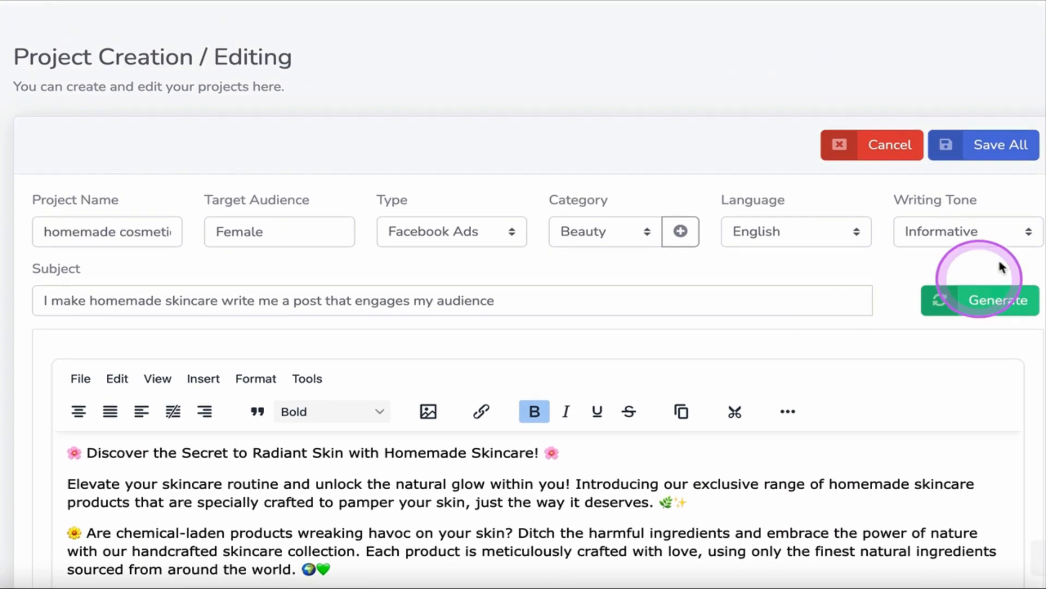
pyautogui.click(995, 148)
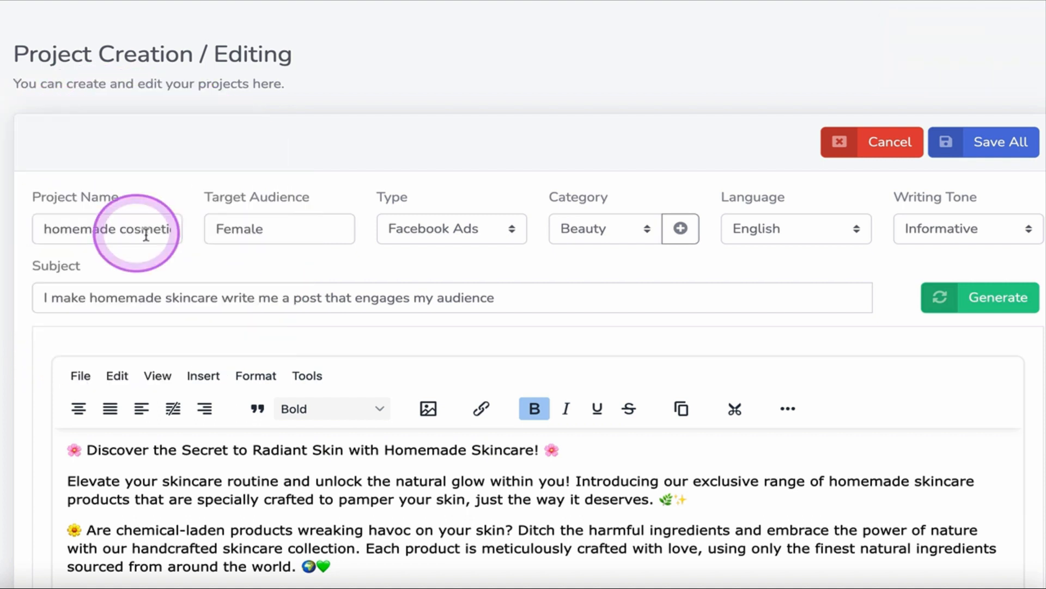
# Switch the content type to Facebook Posts Personal and review the saved post.
pyautogui.click(492, 238)
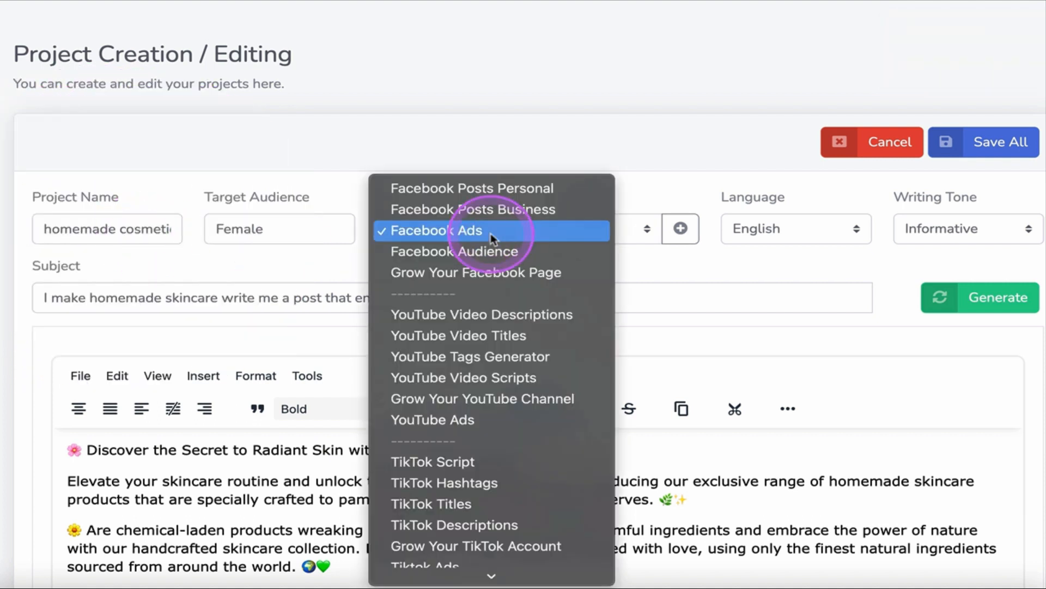
pyautogui.click(507, 193)
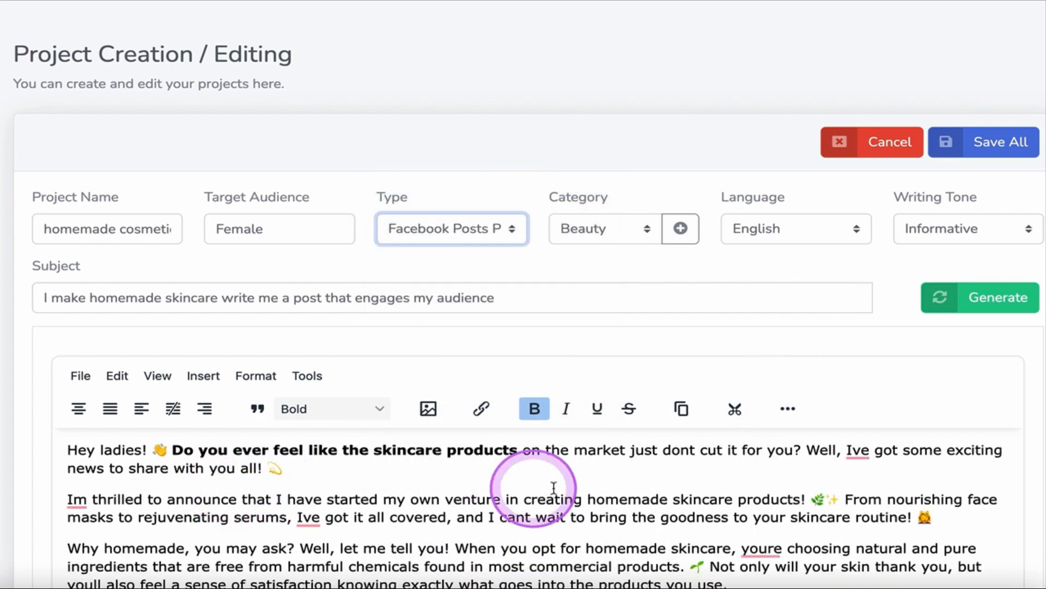
pyautogui.scroll(-5, 554, 483)
pyautogui.scroll(-5, 559, 501)
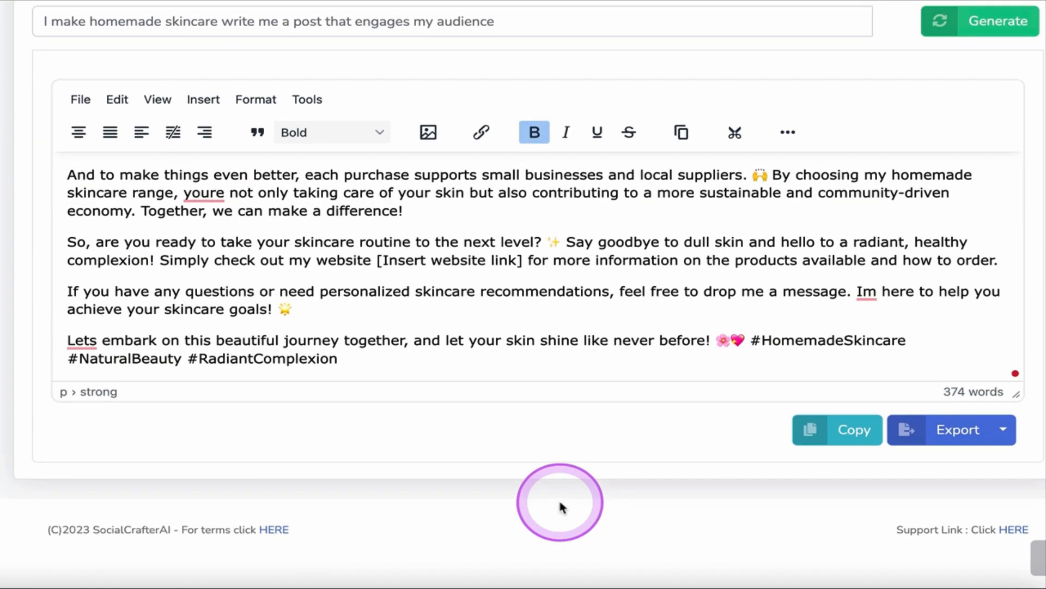
# Reopen the homemade cosmetics project for editing from the project list.
pyautogui.scroll(5, 561, 504)
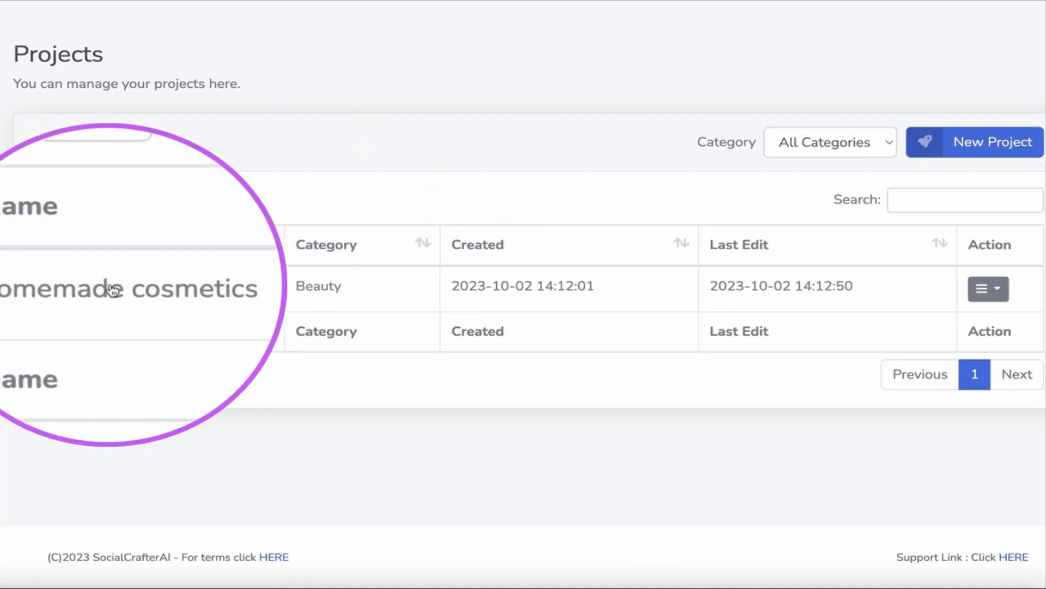
pyautogui.click(999, 290)
pyautogui.click(946, 324)
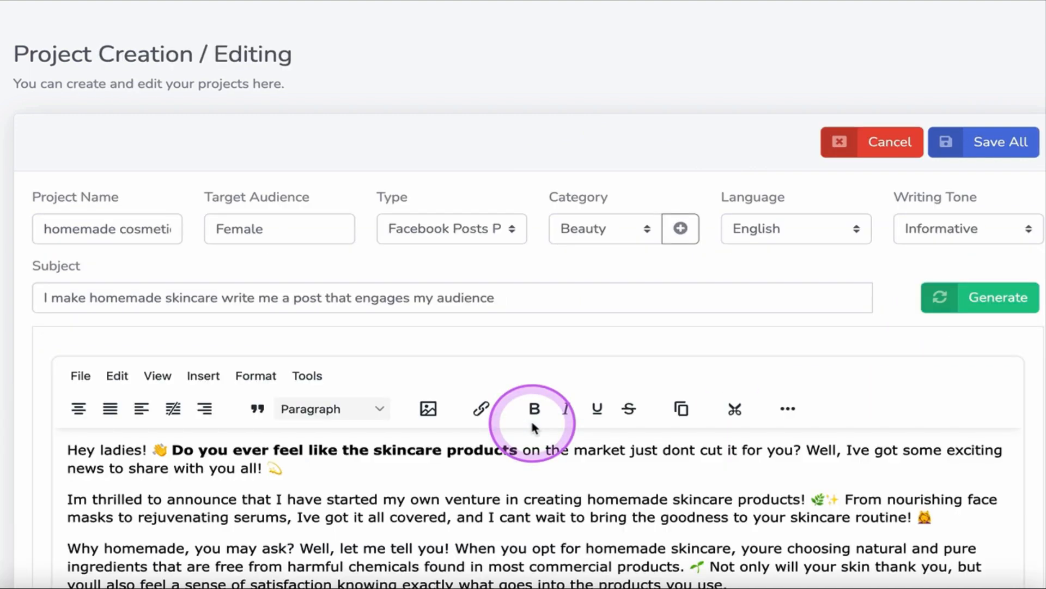
# Set the content type to TikTok Script and generate the script from the existing subject.
pyautogui.click(477, 237)
pyautogui.scroll(-6, 474, 436)
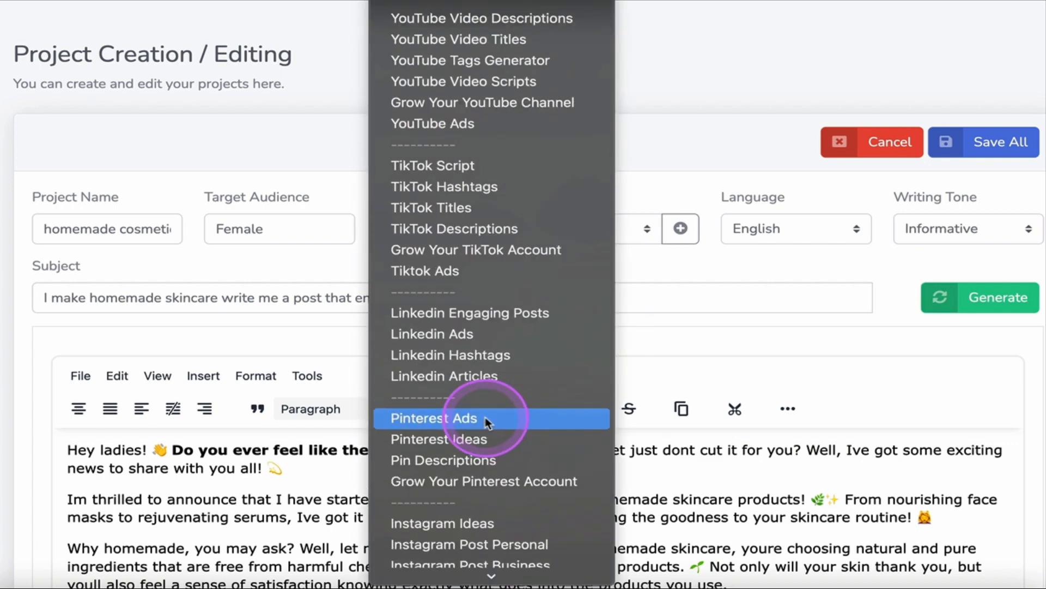
pyautogui.click(452, 172)
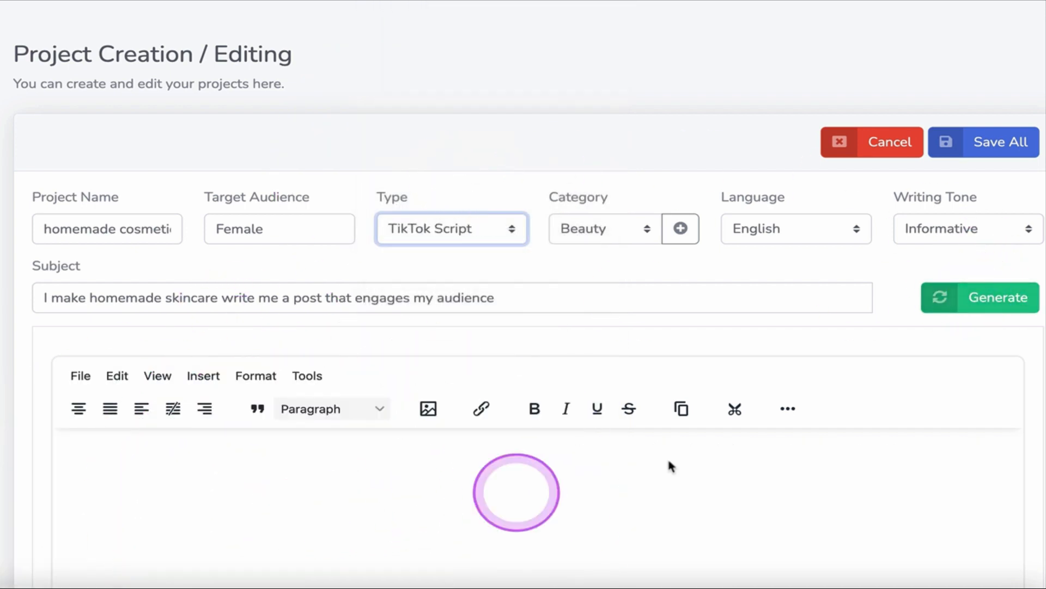
pyautogui.click(1000, 306)
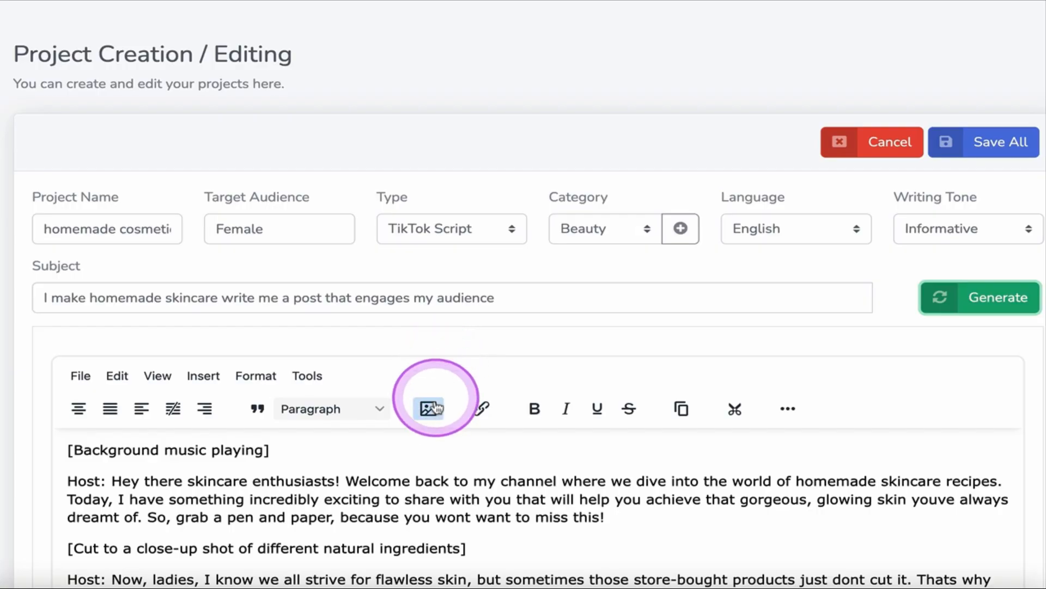
# Review the generated TikTok script and its export file formats, and save the project.
pyautogui.scroll(-3, 440, 414)
pyautogui.scroll(-10, 498, 334)
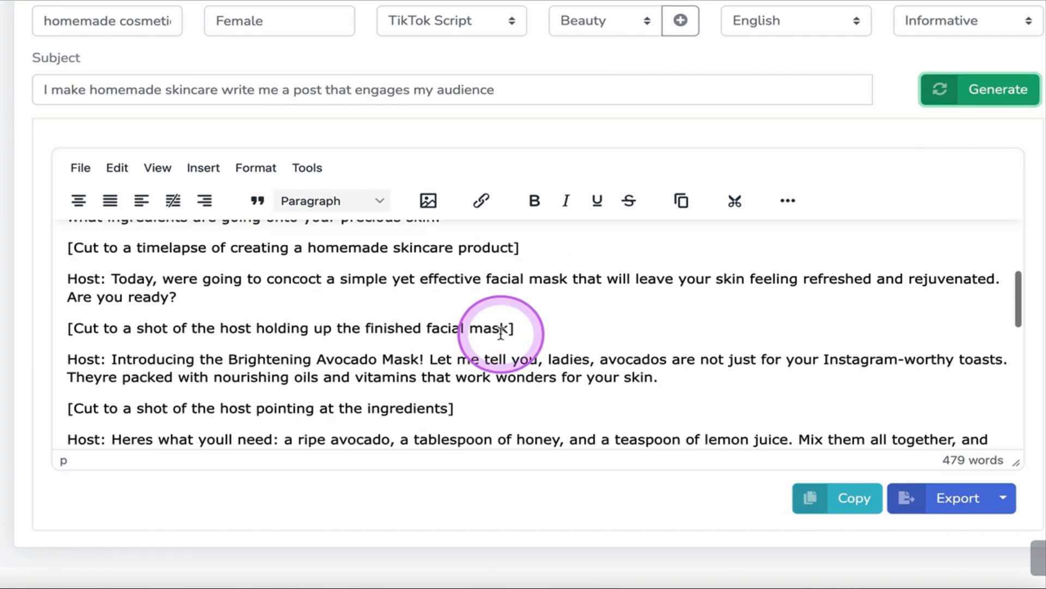
pyautogui.click(1003, 498)
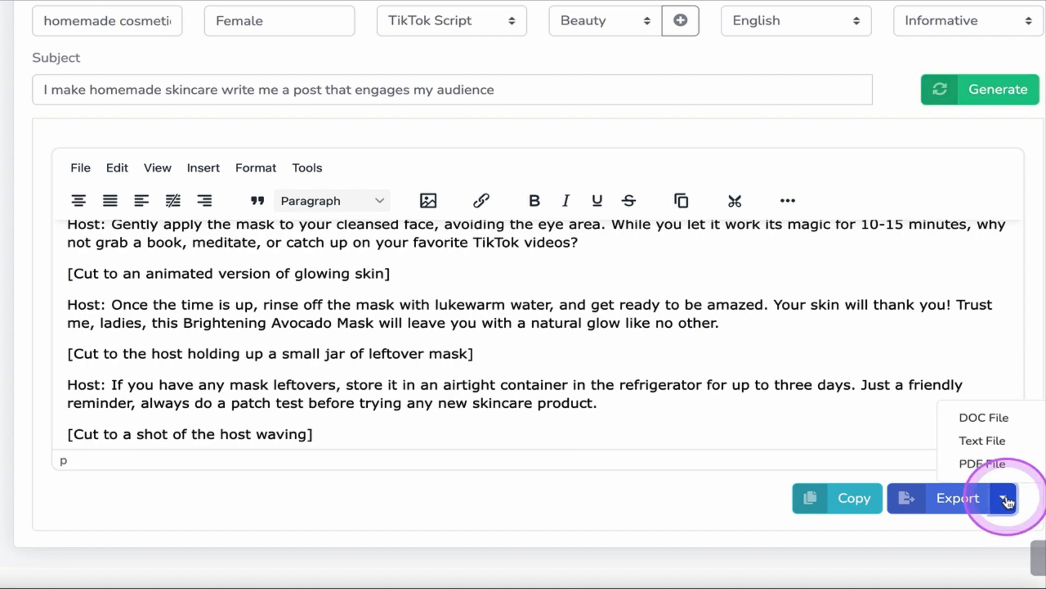
pyautogui.scroll(15, 984, 222)
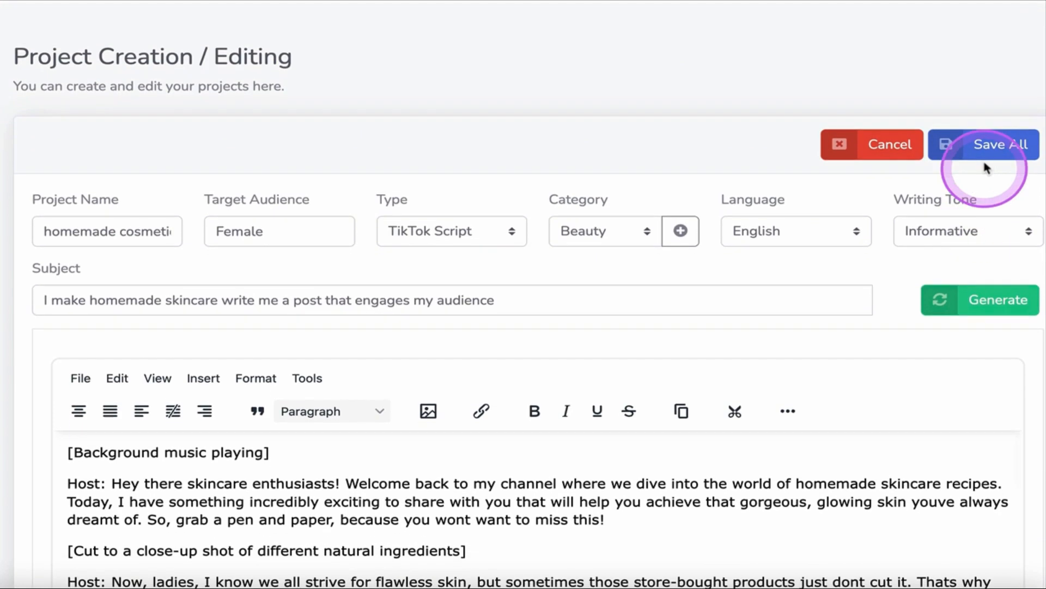
pyautogui.click(998, 144)
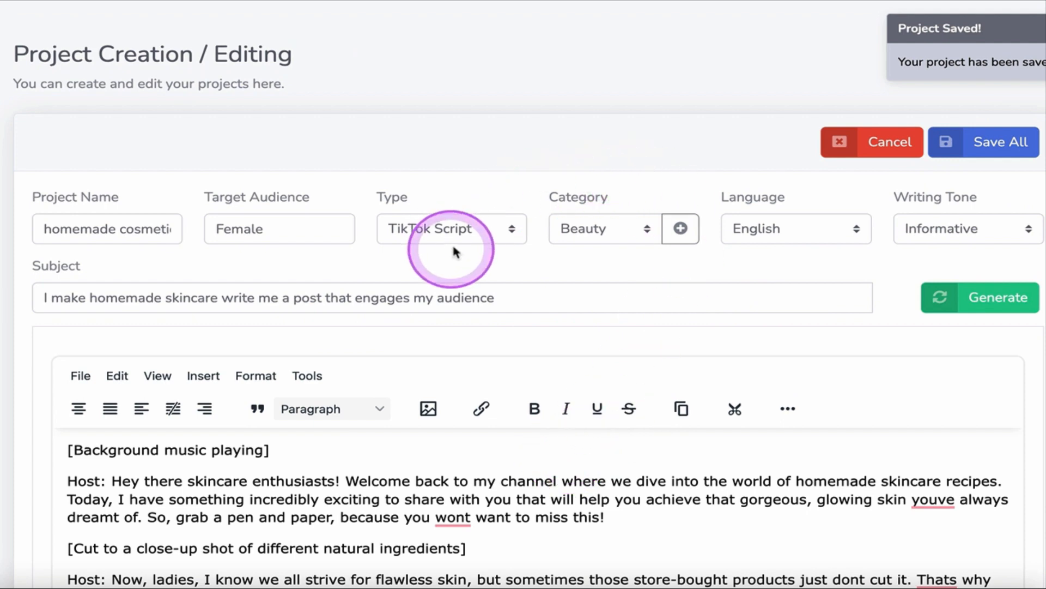
# Switch the content type to Facebook Ads and review the saved ad text.
pyautogui.click(462, 232)
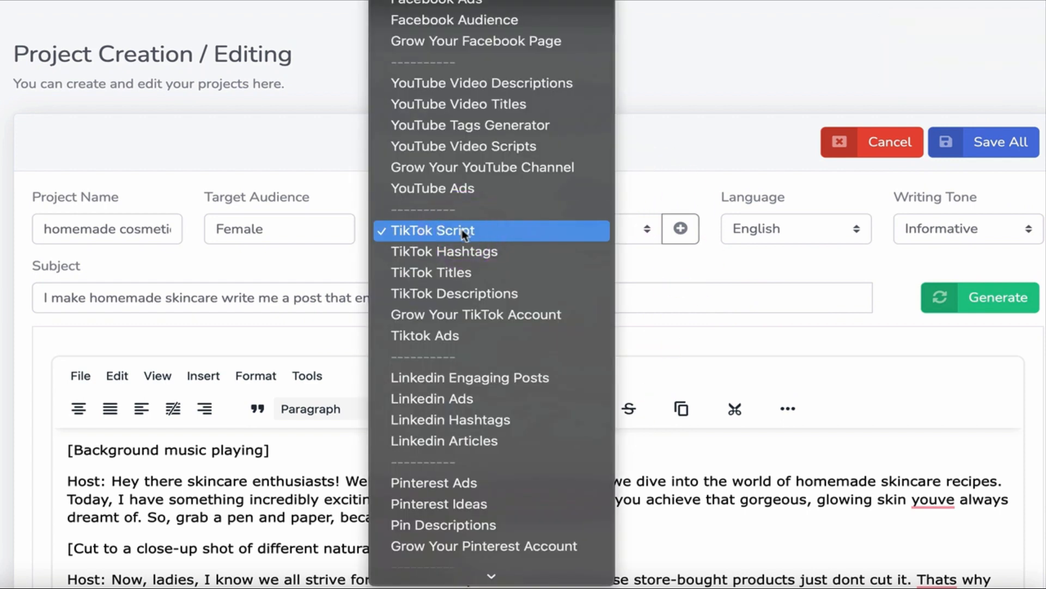
pyautogui.click(452, 7)
pyautogui.scroll(-2, 616, 480)
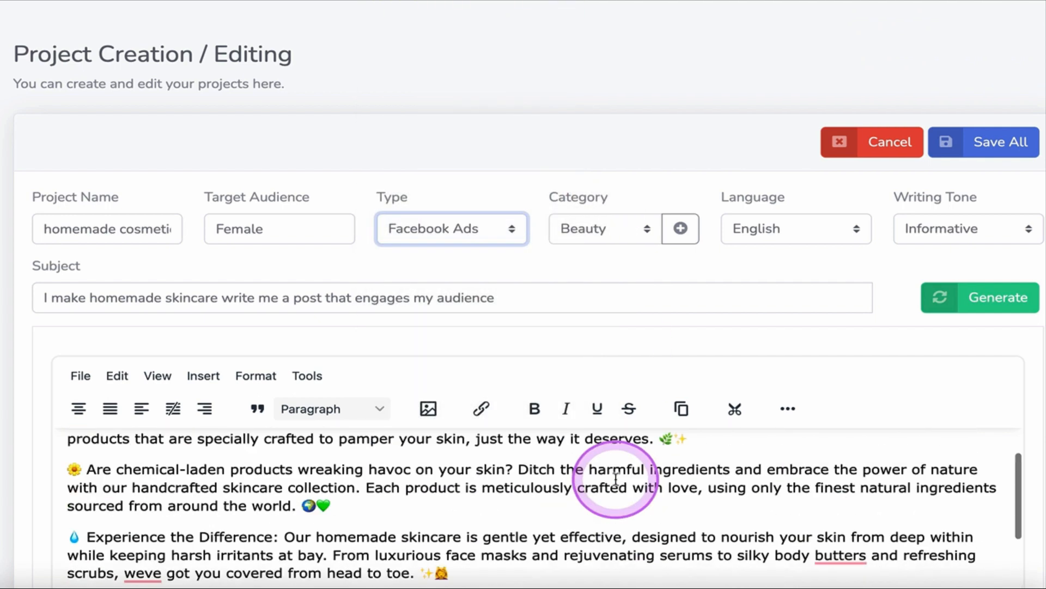
pyautogui.scroll(2, 616, 479)
# Set the content type to Pinterest Ads and generate the ad from the existing skincare subject.
pyautogui.click(498, 243)
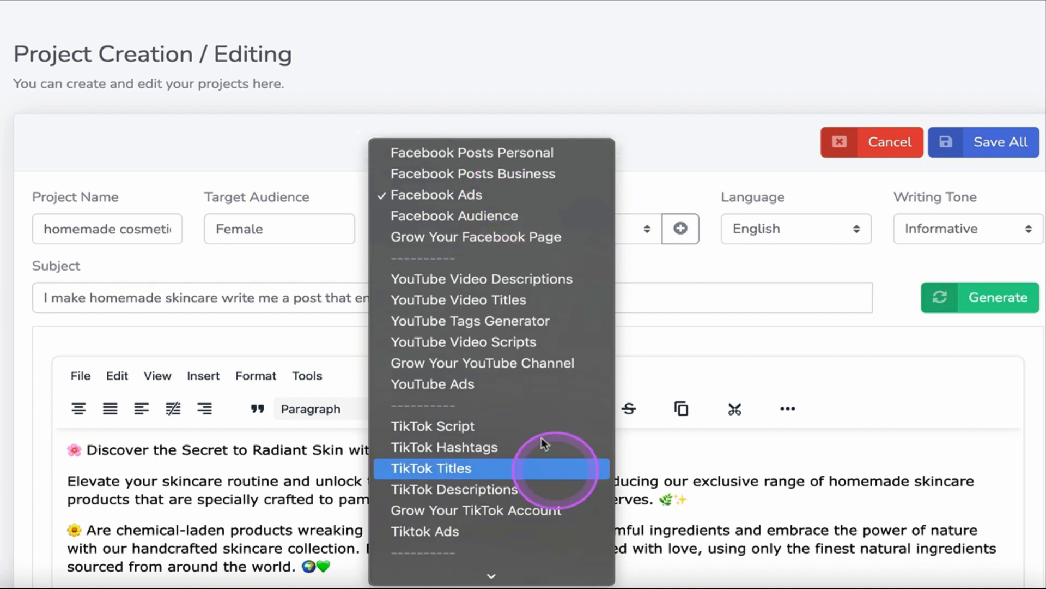
pyautogui.scroll(-8, 537, 431)
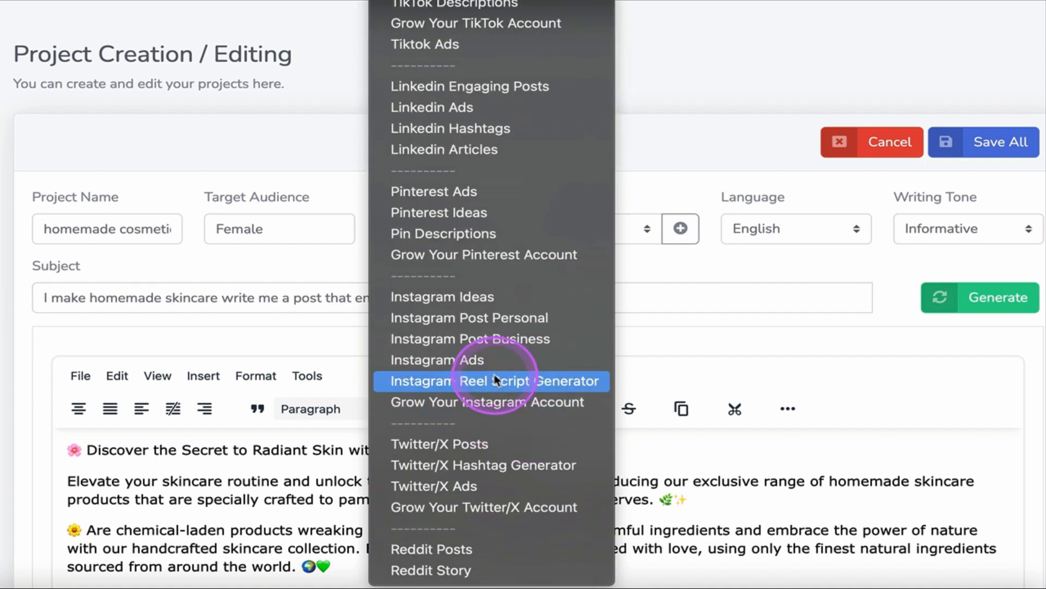
pyautogui.click(506, 194)
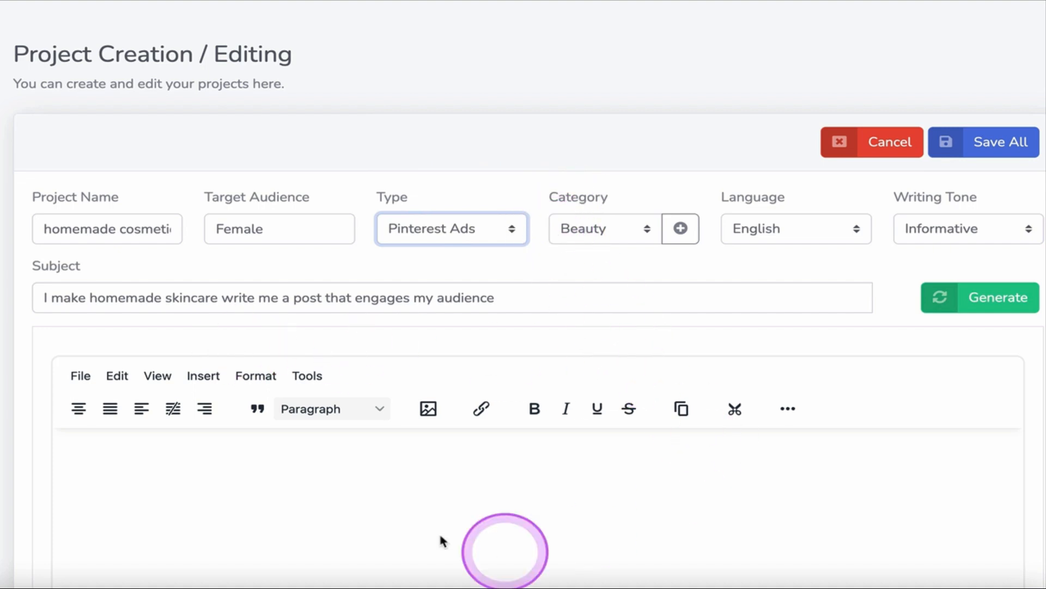
pyautogui.scroll(-5, 378, 500)
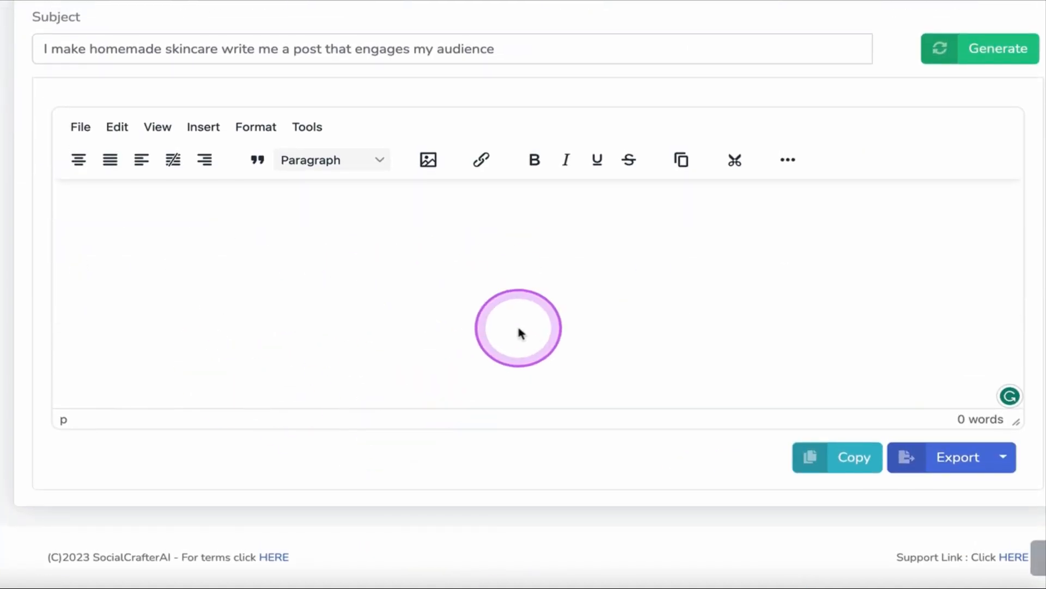
pyautogui.click(1003, 48)
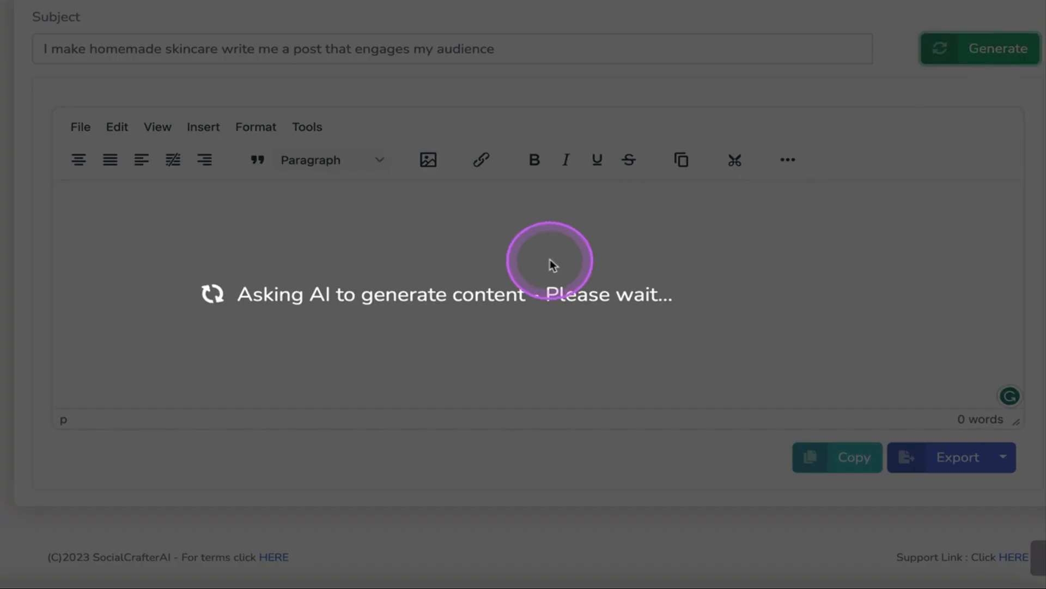
pyautogui.scroll(2, 550, 260)
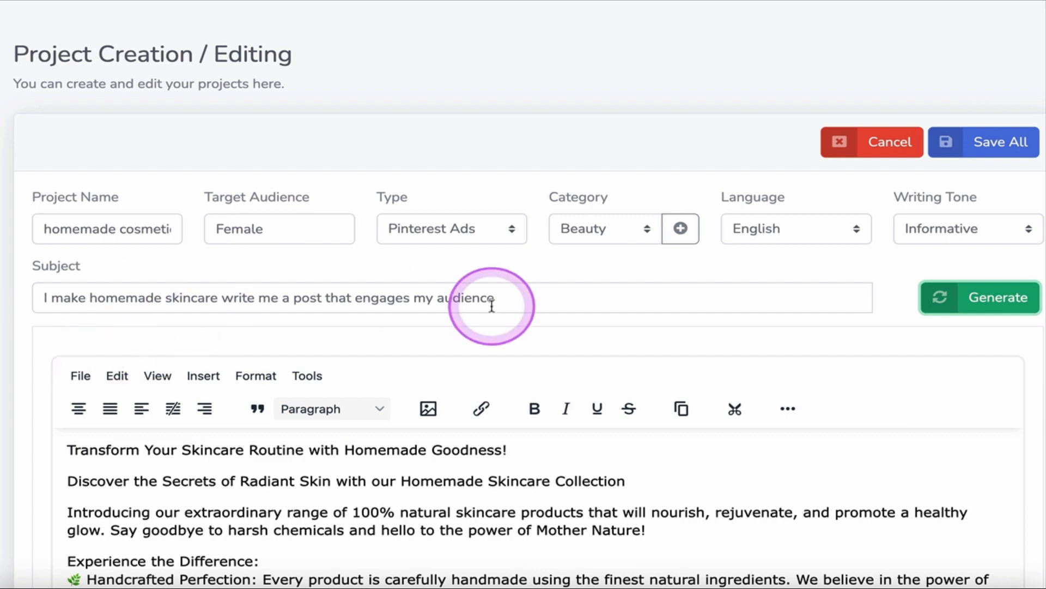
# Read through the generated Pinterest ad and save the project with it.
pyautogui.scroll(-8, 524, 304)
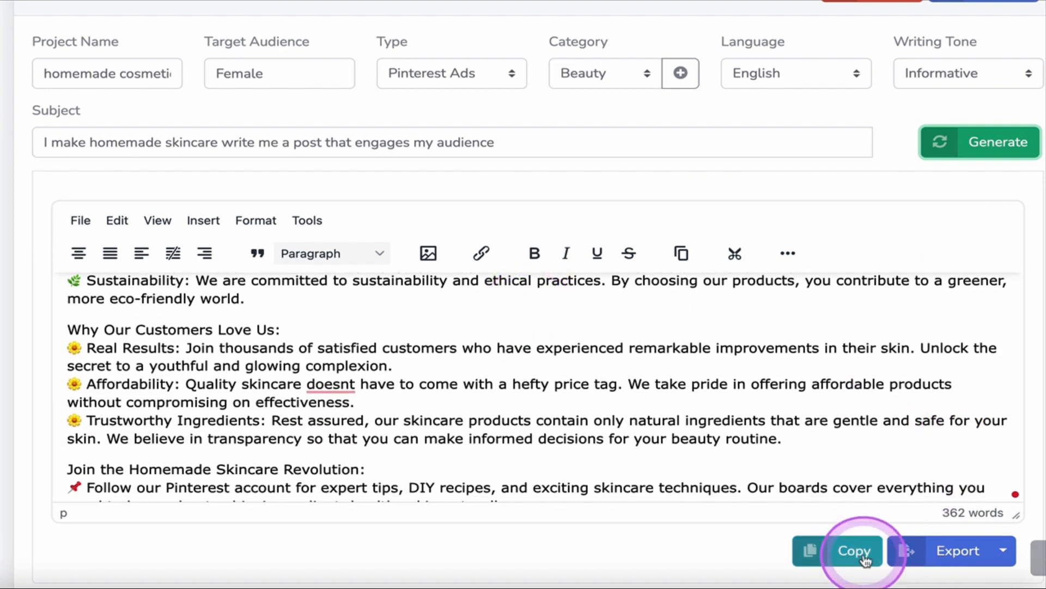
pyautogui.scroll(5, 948, 329)
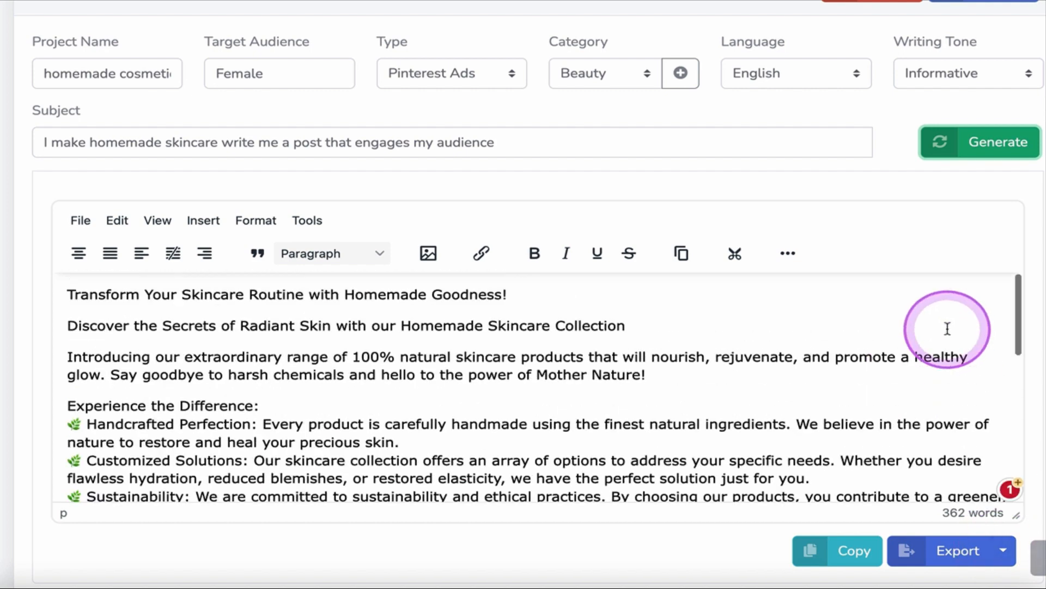
pyautogui.scroll(3, 947, 329)
pyautogui.click(1003, 141)
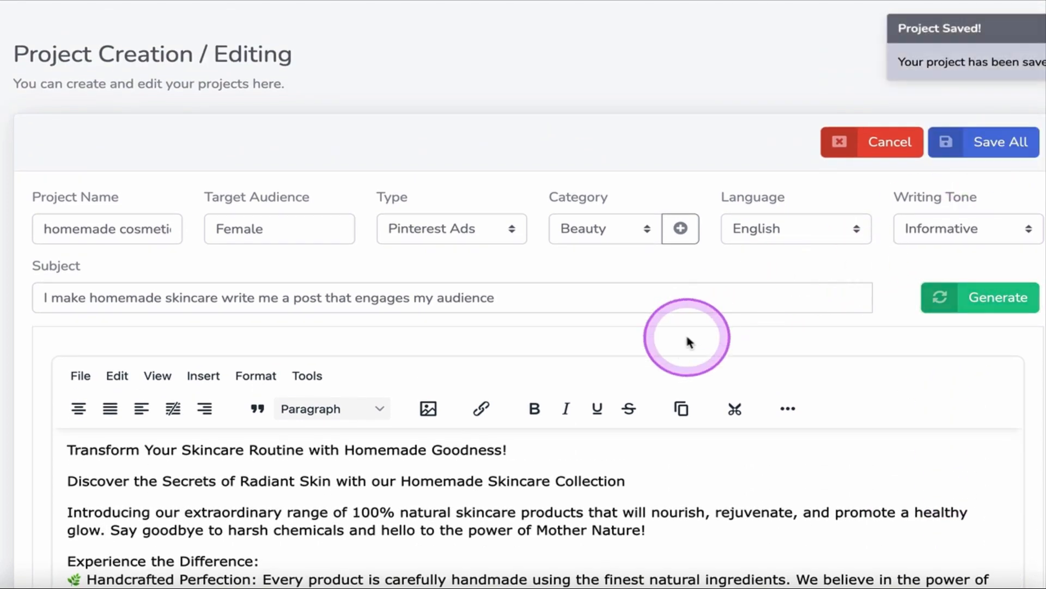
# Switch the content type back to TikTok Script and read through the saved script.
pyautogui.click(489, 229)
pyautogui.scroll(5, 489, 230)
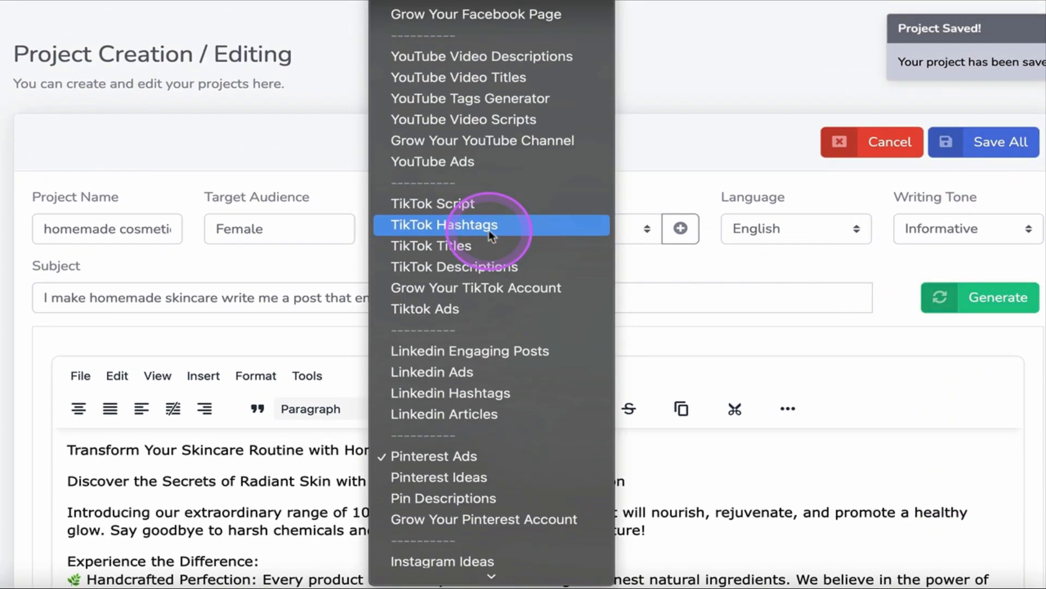
pyautogui.click(477, 203)
pyautogui.scroll(-5, 412, 469)
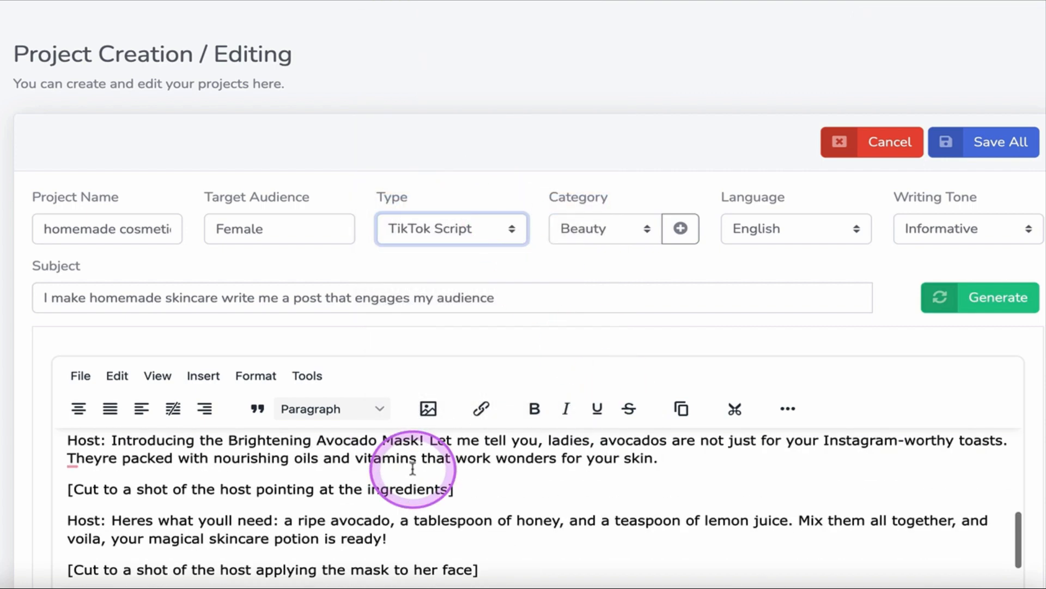
pyautogui.scroll(-5, 627, 496)
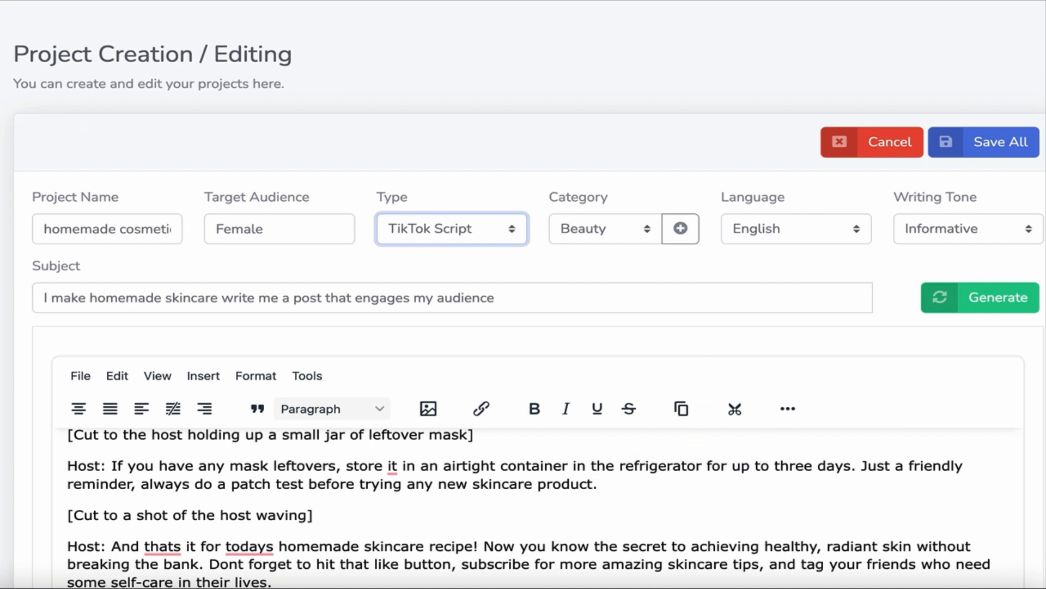
# Return to the project list, check the actions available for homemade cosmetics, and filter the list by the Beauty category.
pyautogui.click(0, 135)
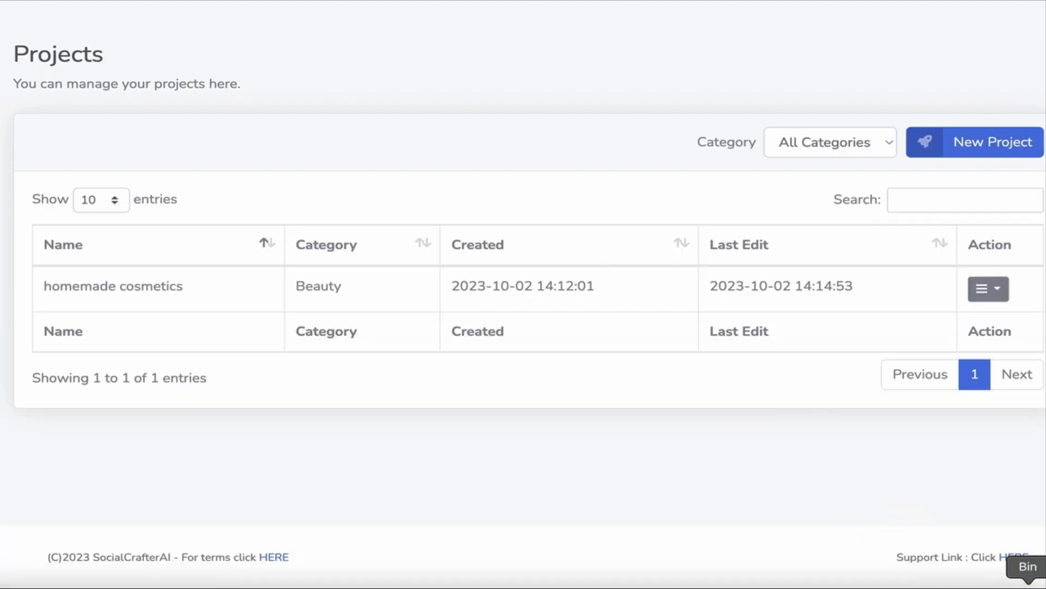
pyautogui.click(418, 408)
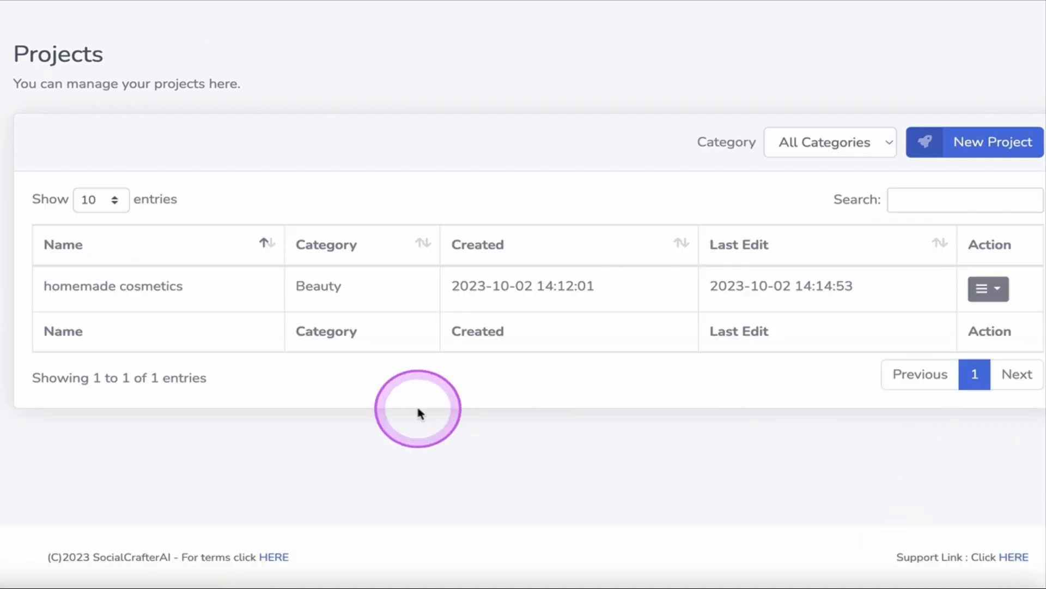
pyautogui.click(1001, 293)
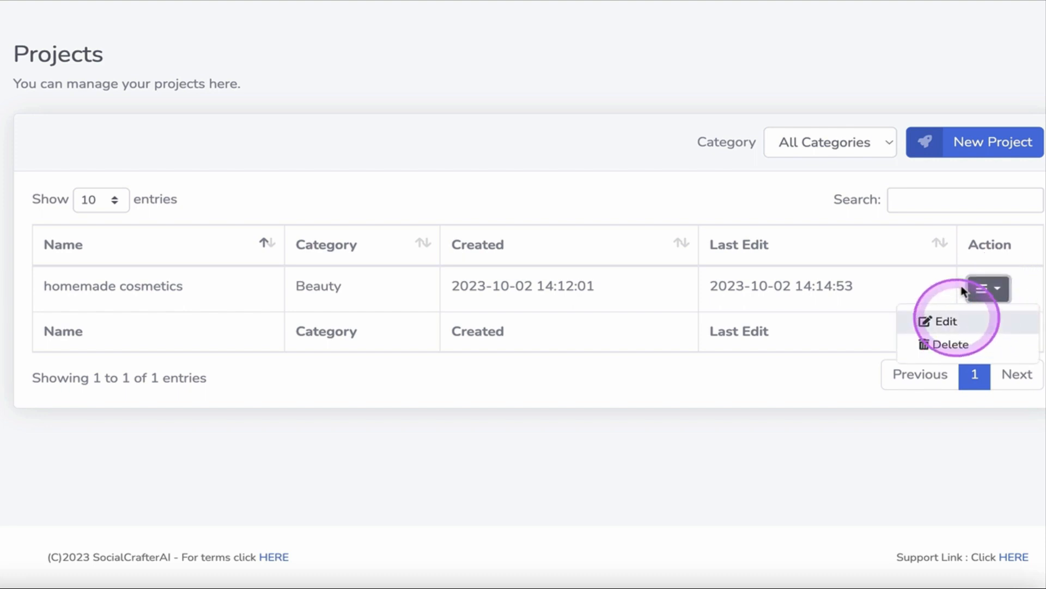
pyautogui.click(855, 159)
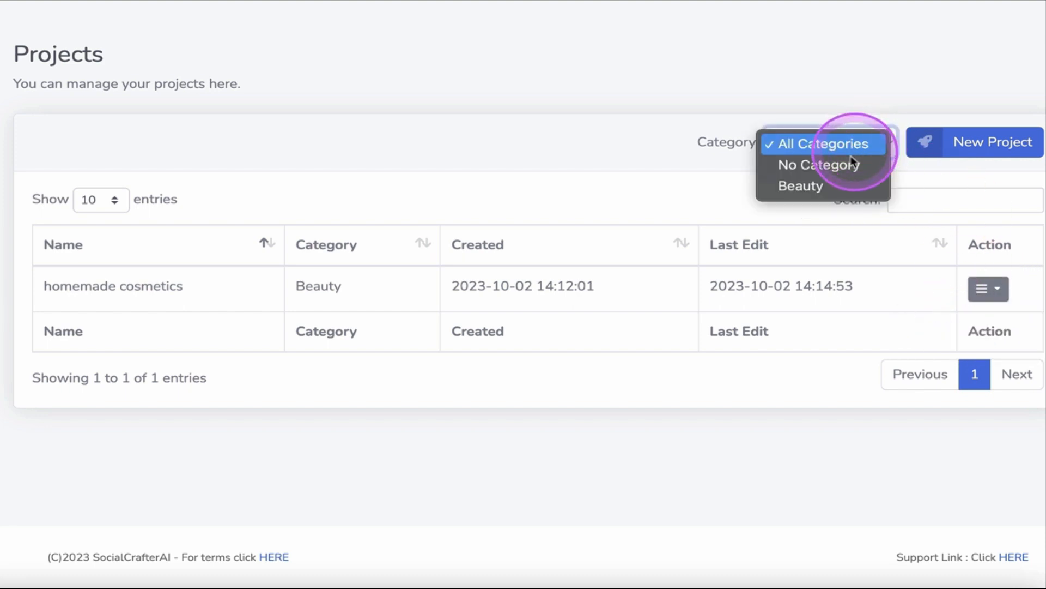
pyautogui.click(836, 185)
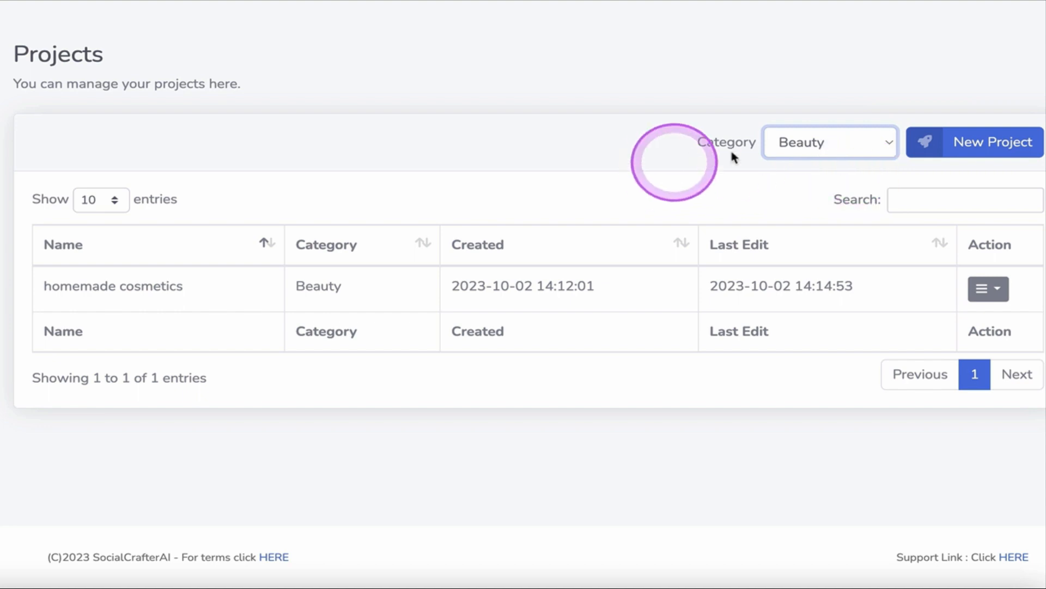